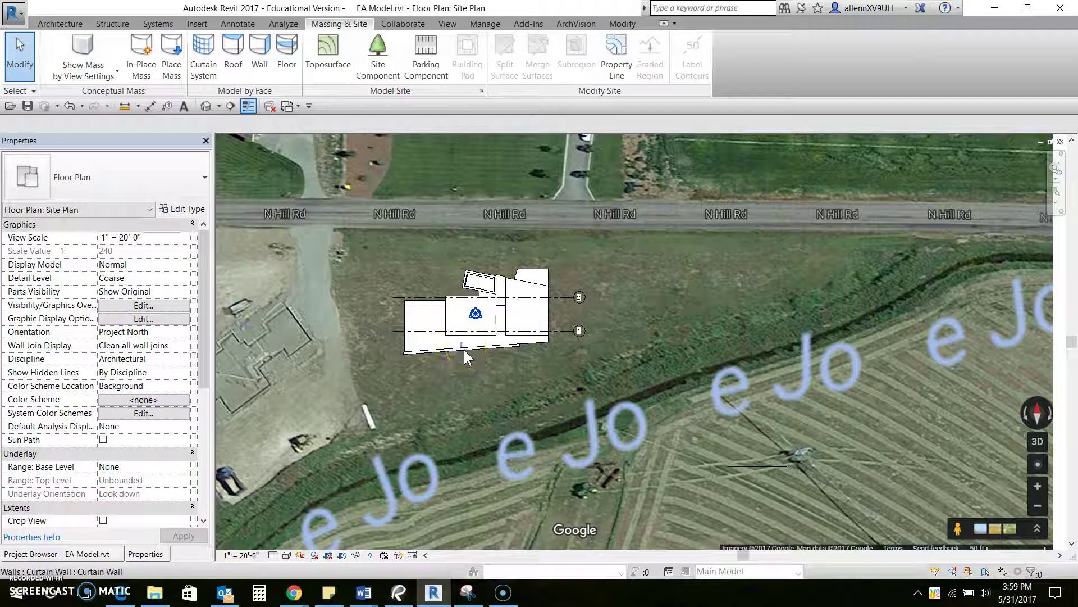
# Start a new property line on the site plan, created by sketching.
pyautogui.moveTo(463, 351); pyautogui.dragTo(485, 366, button='middle')
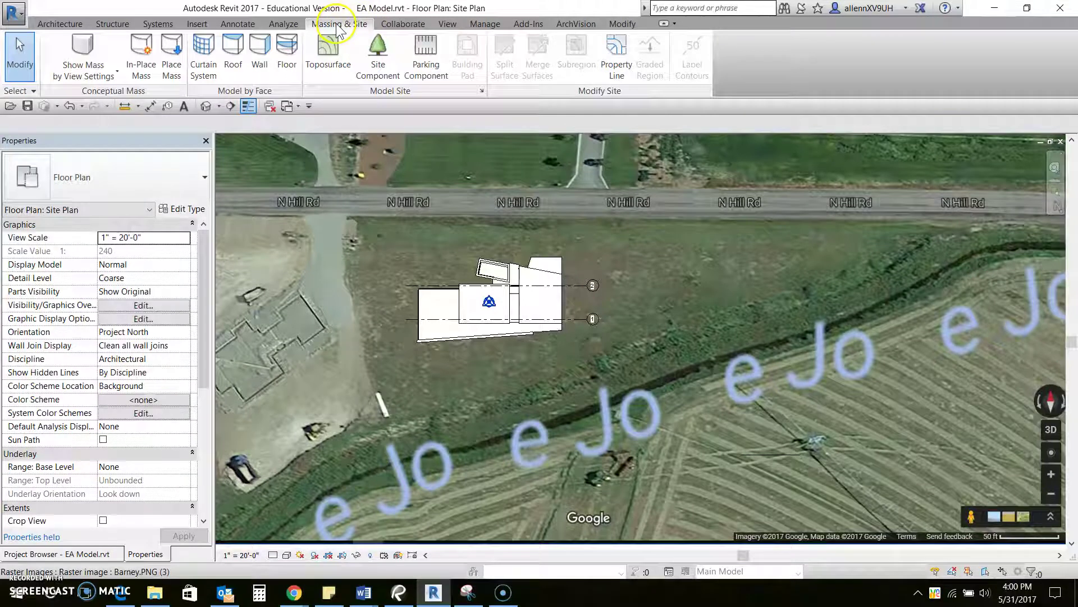
pyautogui.click(616, 52)
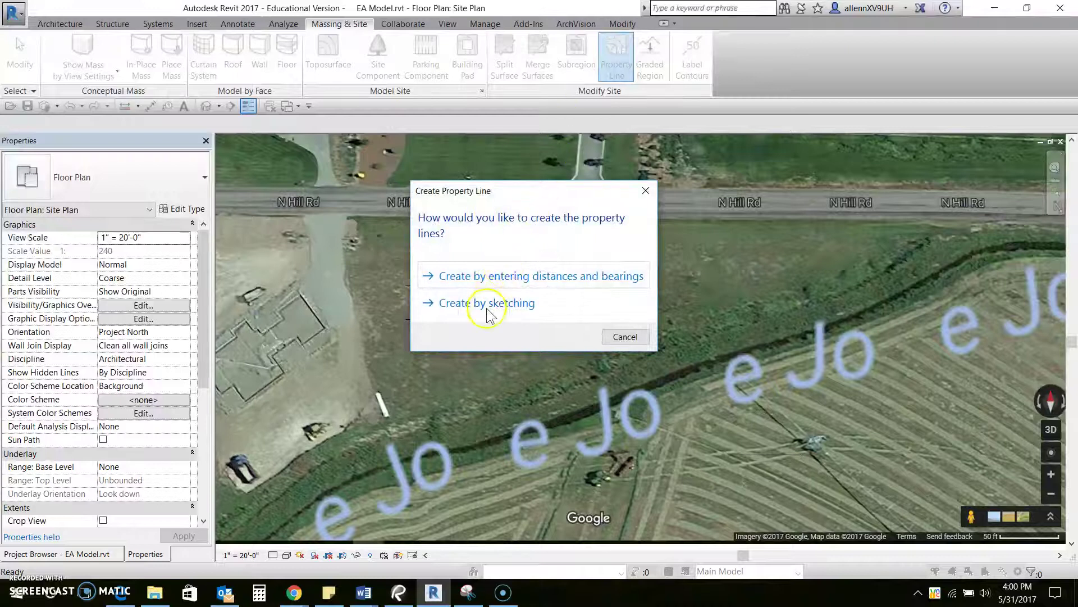
pyautogui.click(488, 303)
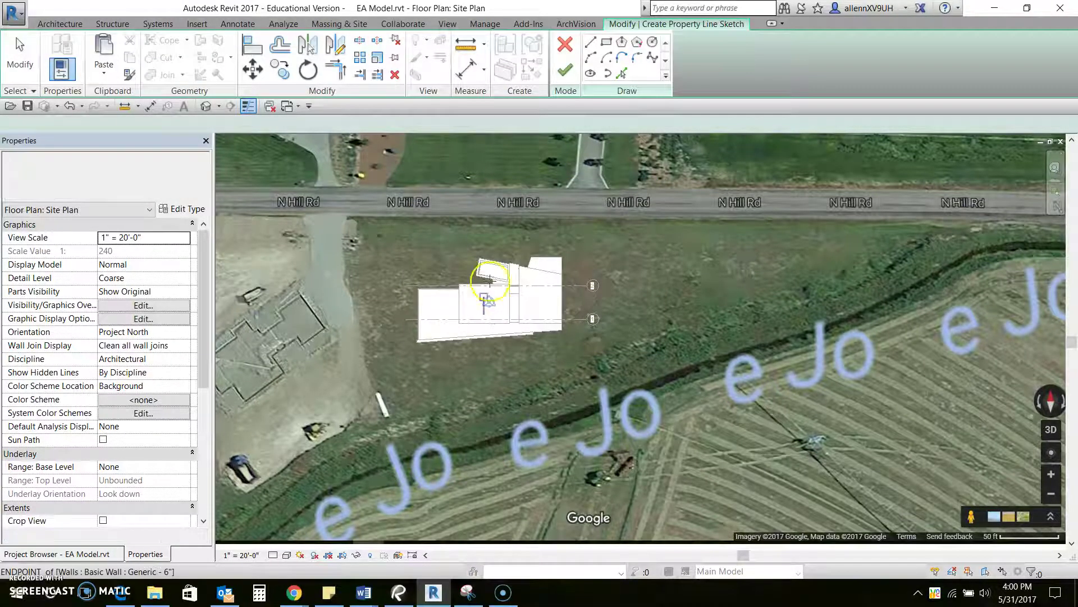
pyautogui.click(508, 308)
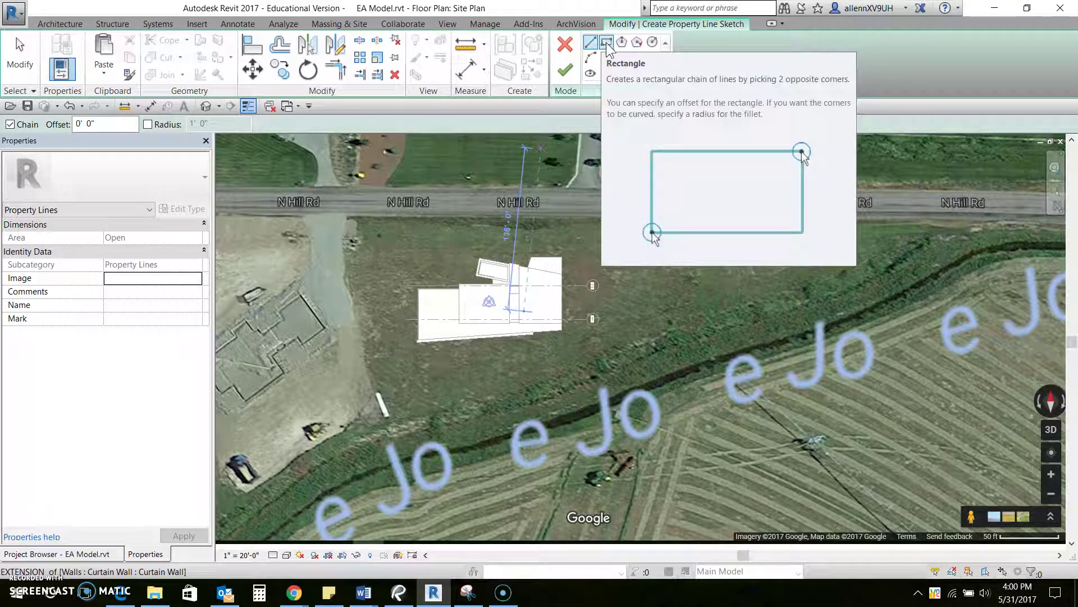
pyautogui.click(605, 59)
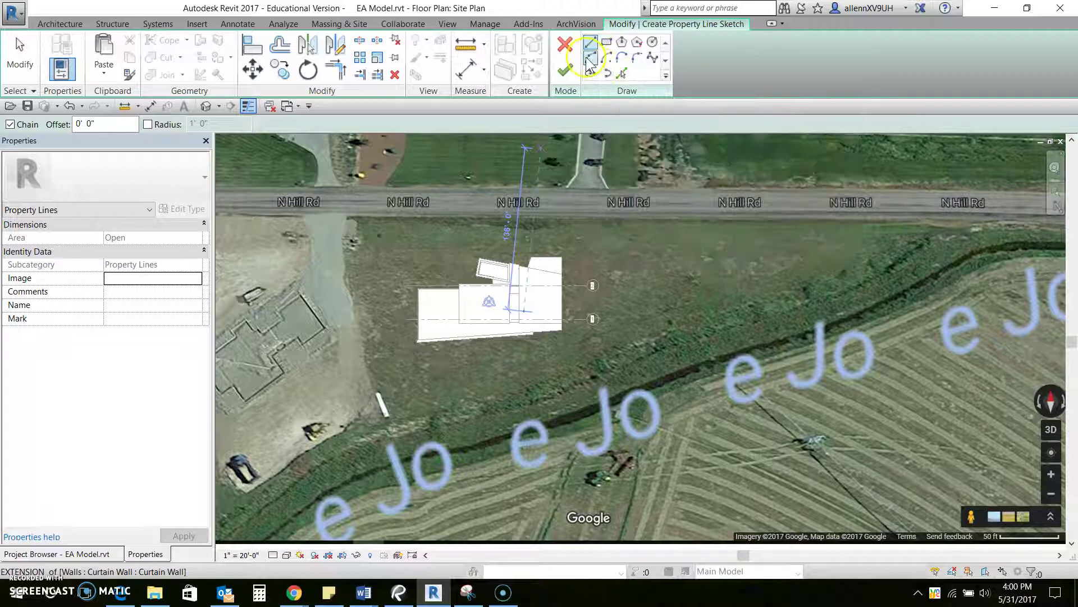
# Draw straight boundary lines along the south edge of N Hill Rd from the driveway eastward and down to the creek bank.
pyautogui.moveTo(465, 229); pyautogui.dragTo(480, 215, button='middle')
pyautogui.scroll(2, 388, 224)
pyautogui.scroll(3, 373, 206)
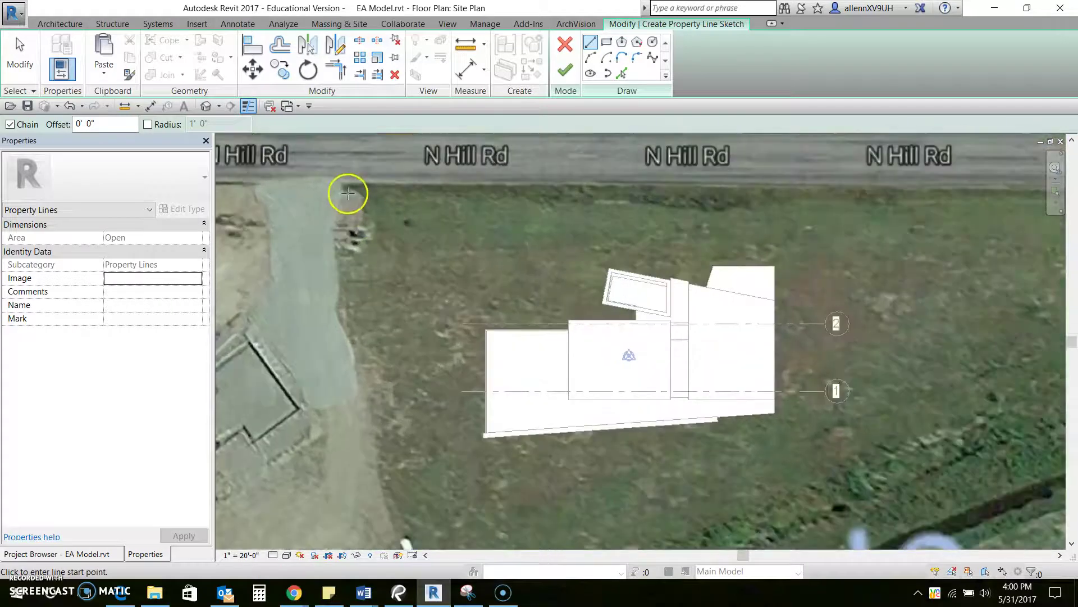
pyautogui.scroll(-2, 278, 212)
pyautogui.moveTo(717, 219); pyautogui.dragTo(657, 208, button='middle')
pyautogui.click(662, 207)
pyautogui.click(663, 207)
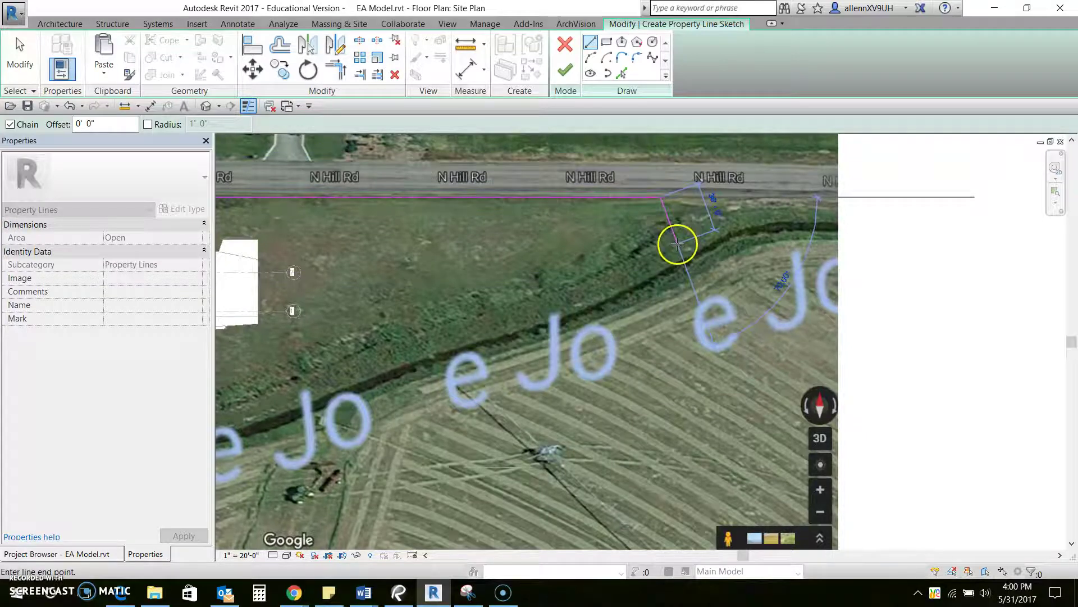
pyautogui.scroll(2, 674, 241)
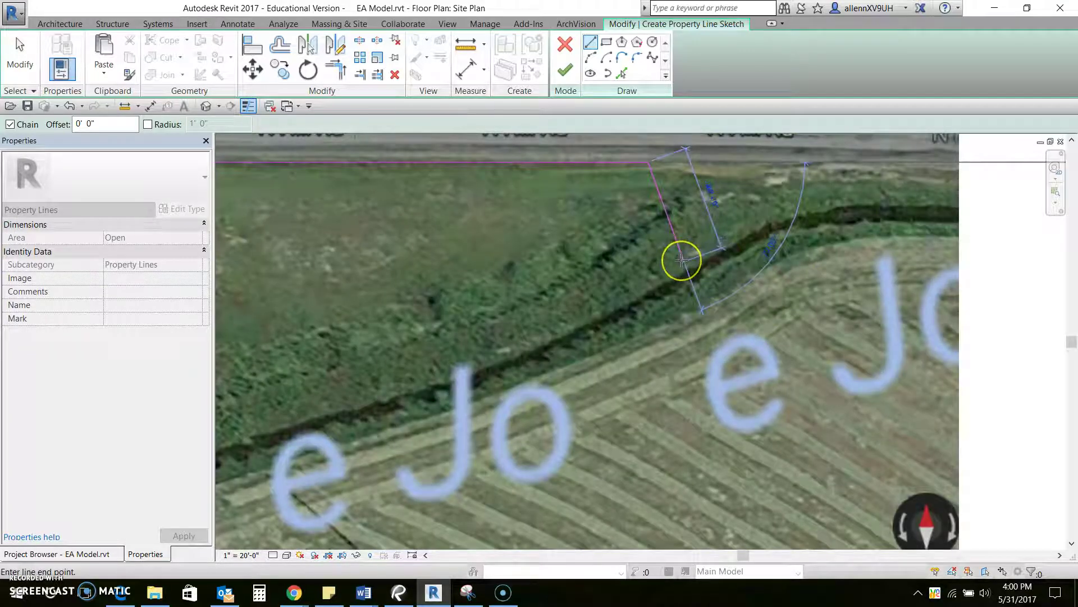
pyautogui.click(681, 260)
# Draw a start-end-radius arc from the property's southeast corner, following the north bank of the creek westward.
pyautogui.scroll(-3, 706, 236)
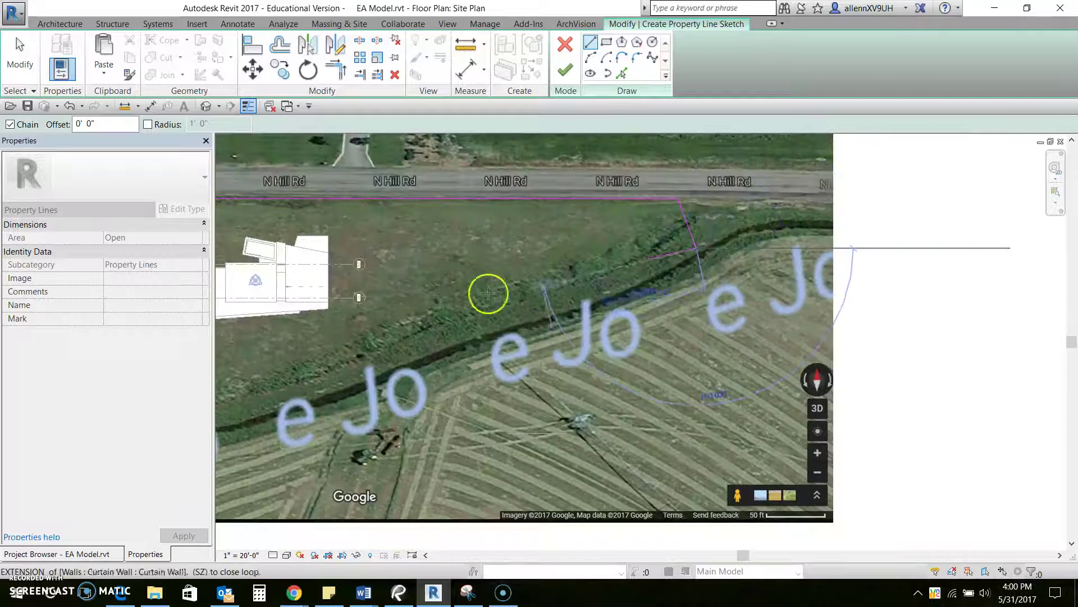
pyautogui.moveTo(530, 308); pyautogui.dragTo(603, 280, button='middle')
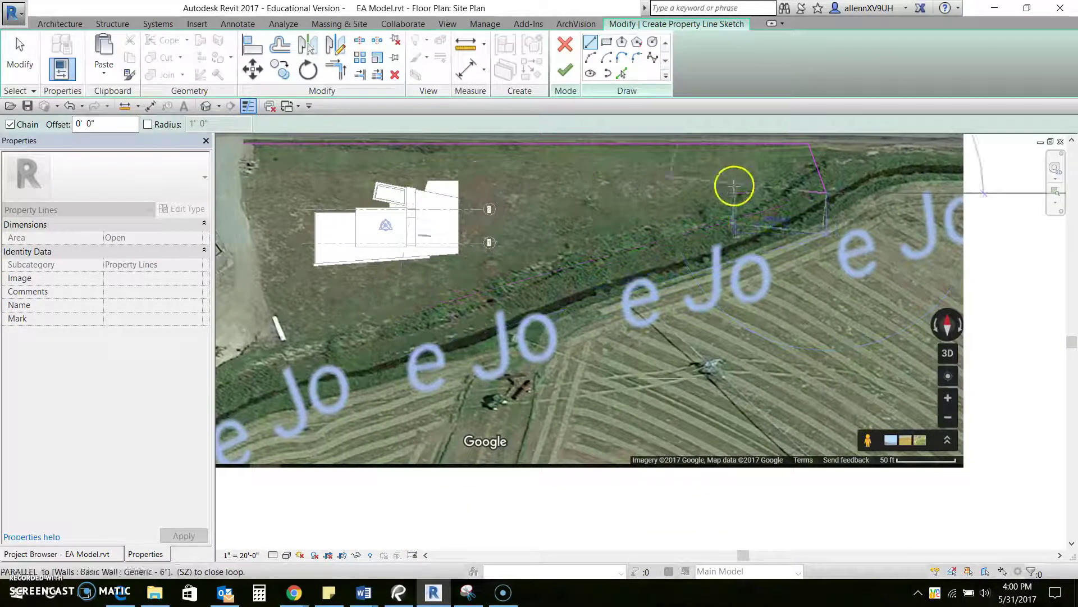
pyautogui.moveTo(734, 186); pyautogui.dragTo(588, 201, button='middle')
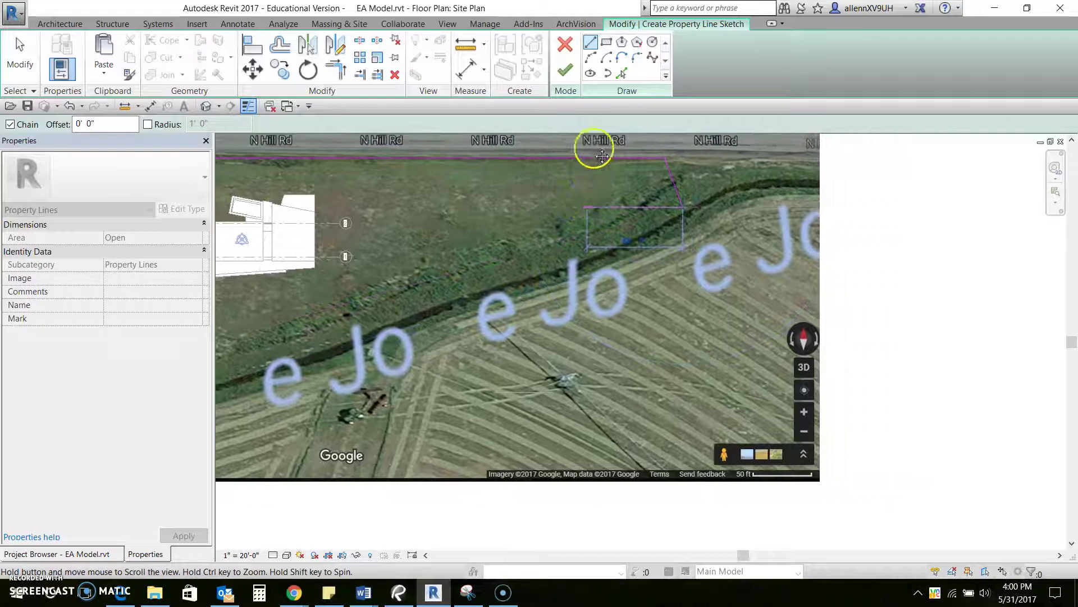
pyautogui.click(591, 57)
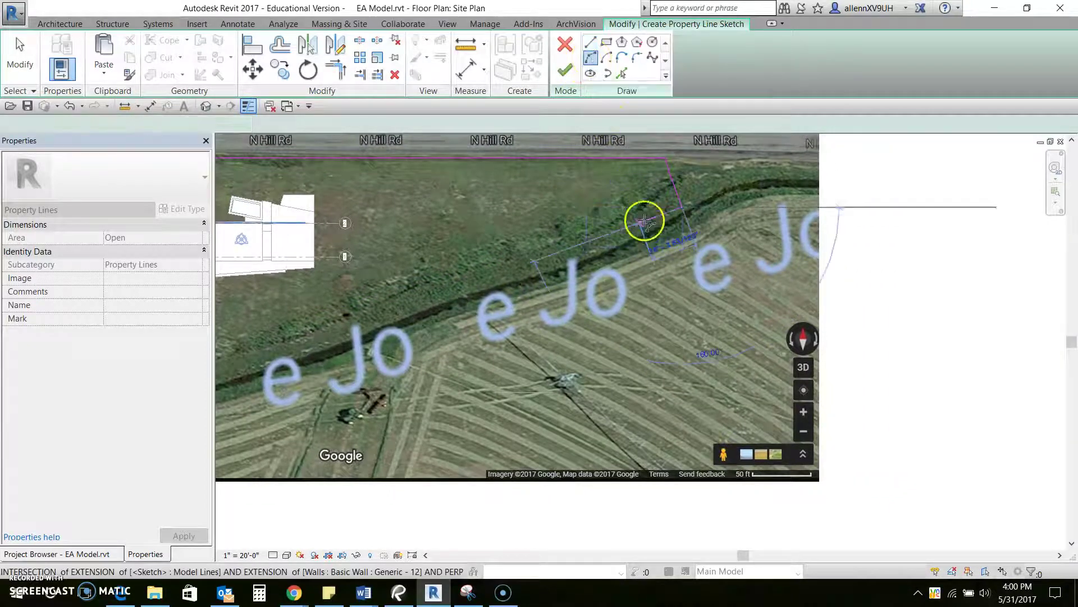
pyautogui.click(643, 219)
pyautogui.scroll(3, 634, 230)
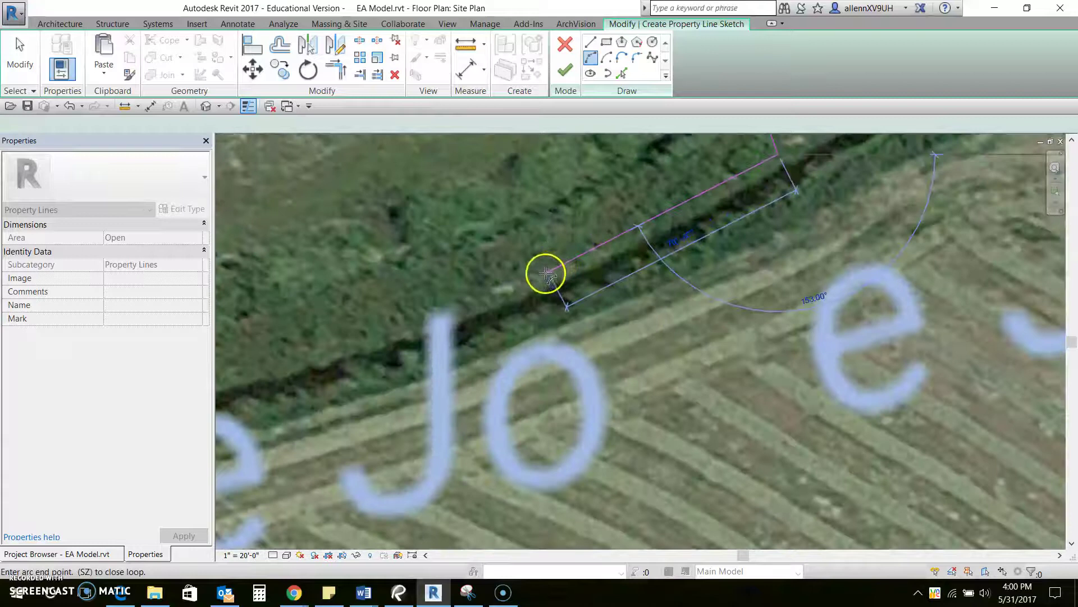
pyautogui.click(540, 277)
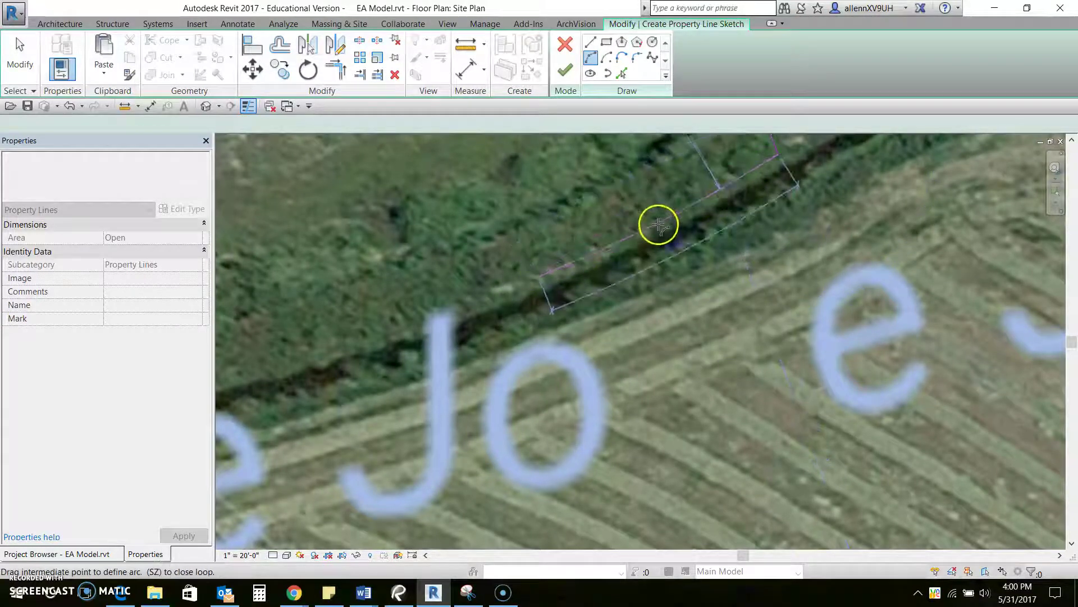
pyautogui.scroll(1, 660, 225)
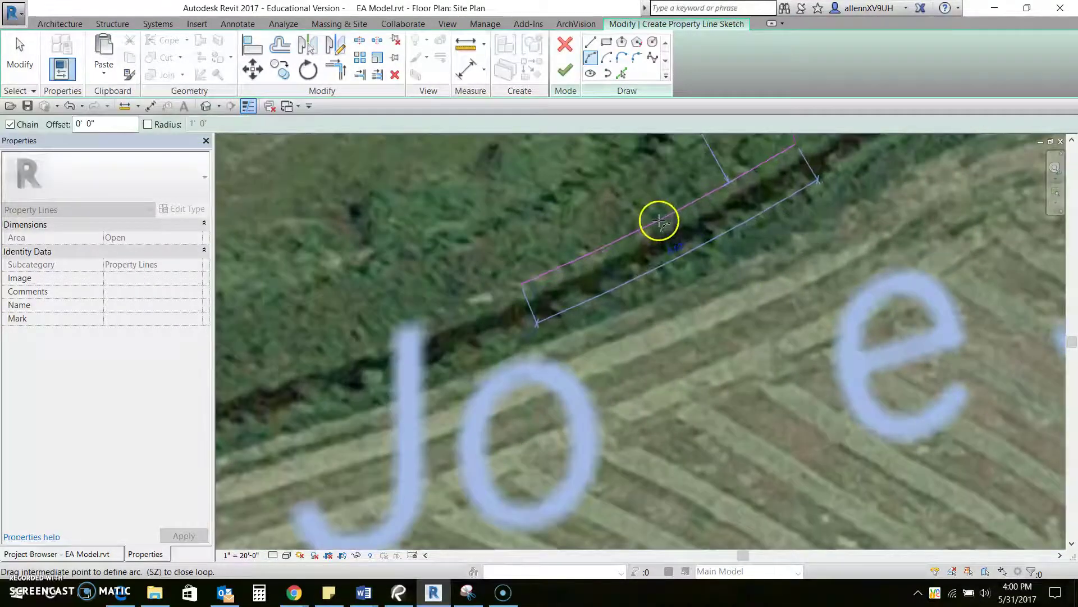
pyautogui.scroll(-3, 668, 219)
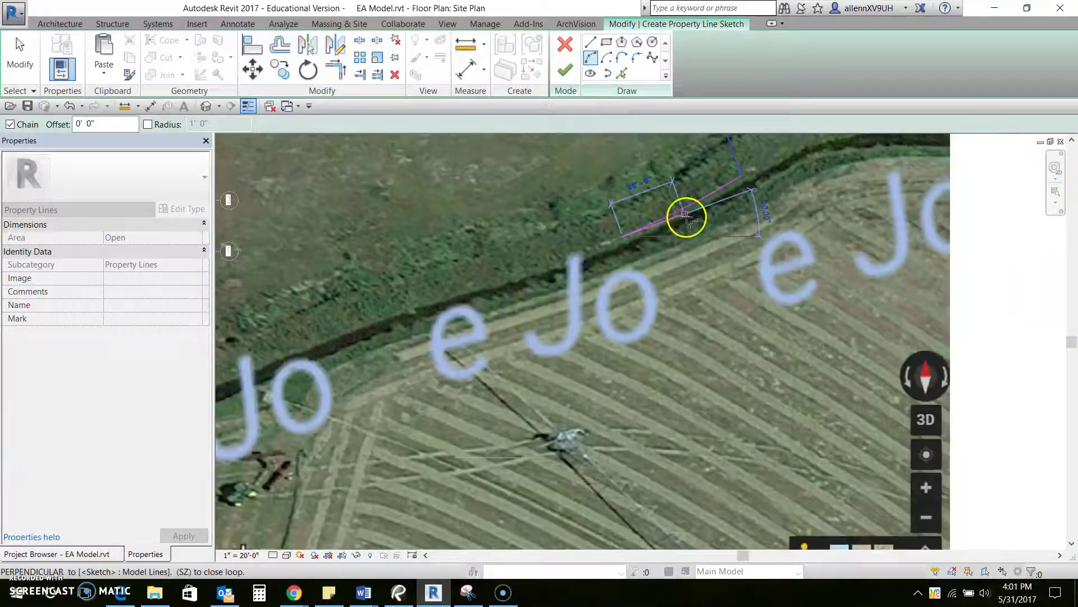
# Add a tangent end arc from the end of the first arc, continuing westward along the creek's north bank.
pyautogui.scroll(-1, 674, 217)
pyautogui.moveTo(579, 251); pyautogui.dragTo(746, 212, button='middle')
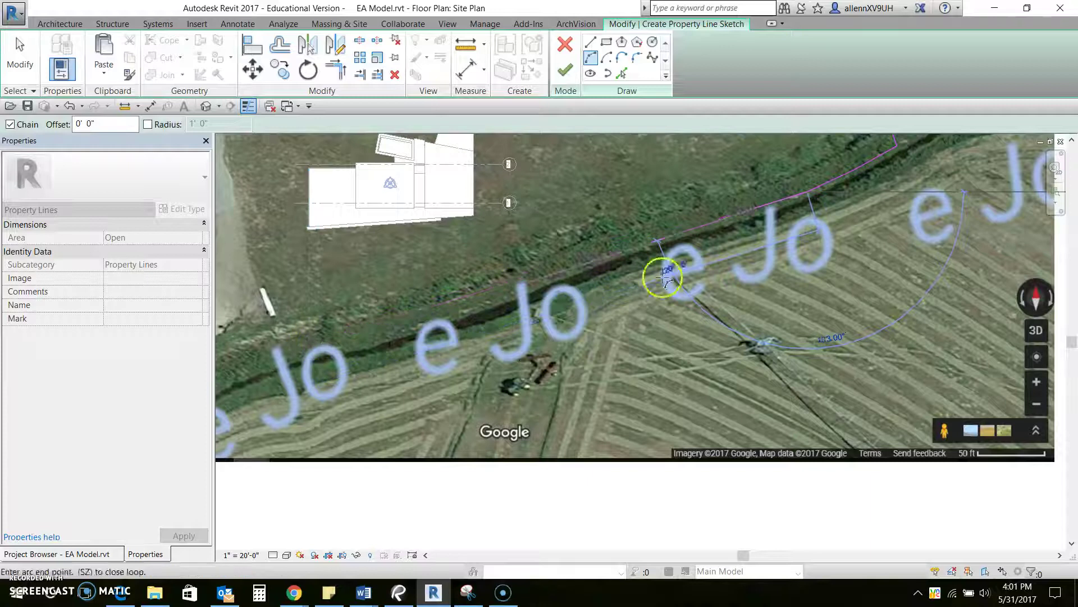
pyautogui.moveTo(679, 280); pyautogui.dragTo(597, 284, button='middle')
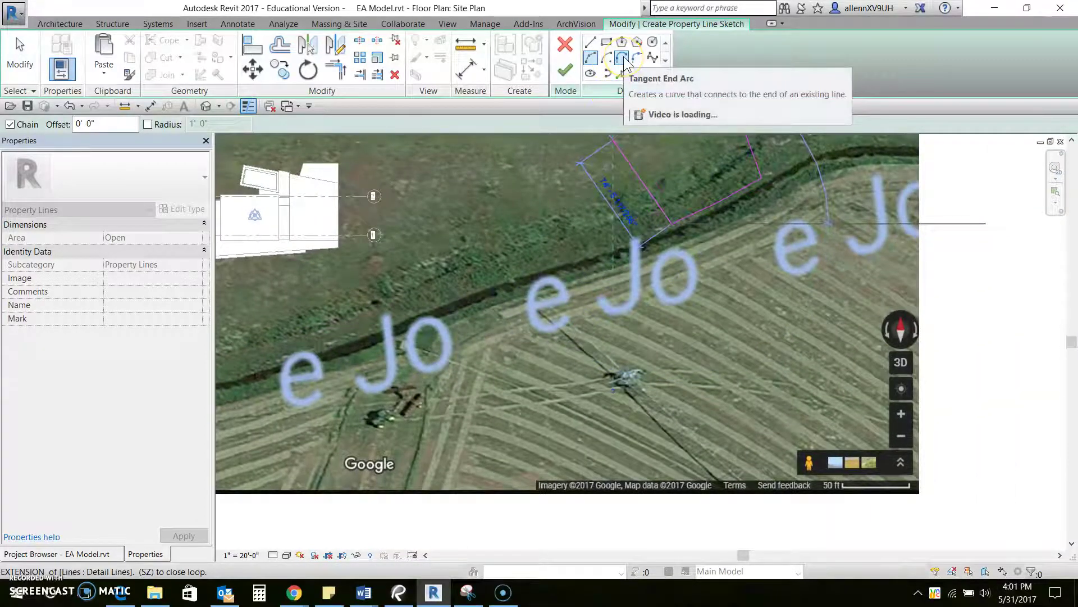
pyautogui.click(624, 59)
pyautogui.scroll(1, 616, 262)
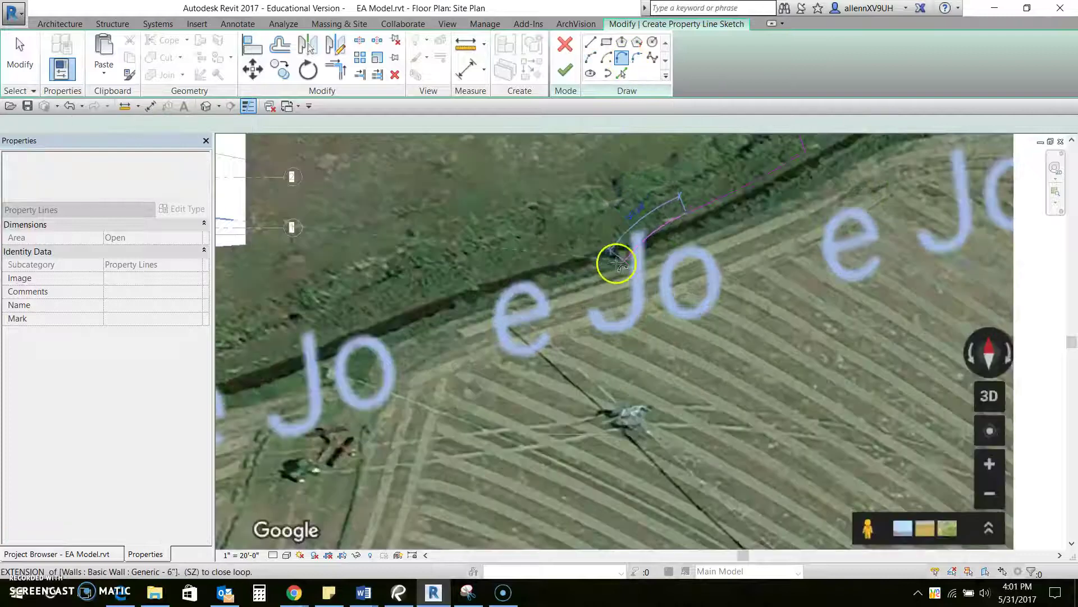
pyautogui.scroll(2, 617, 263)
pyautogui.moveTo(601, 263); pyautogui.dragTo(575, 329, button='middle')
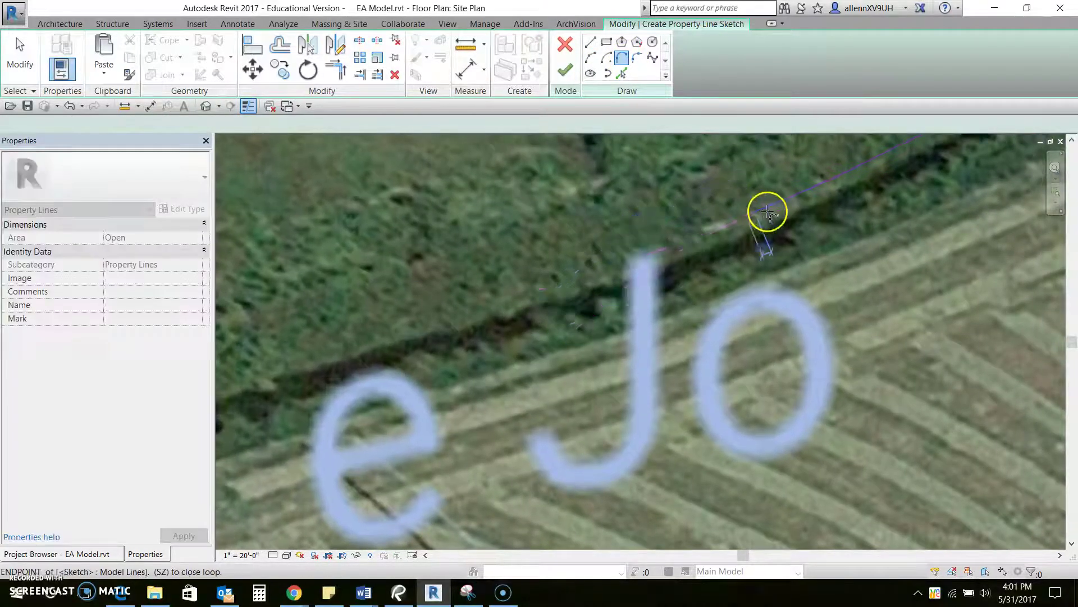
pyautogui.click(768, 213)
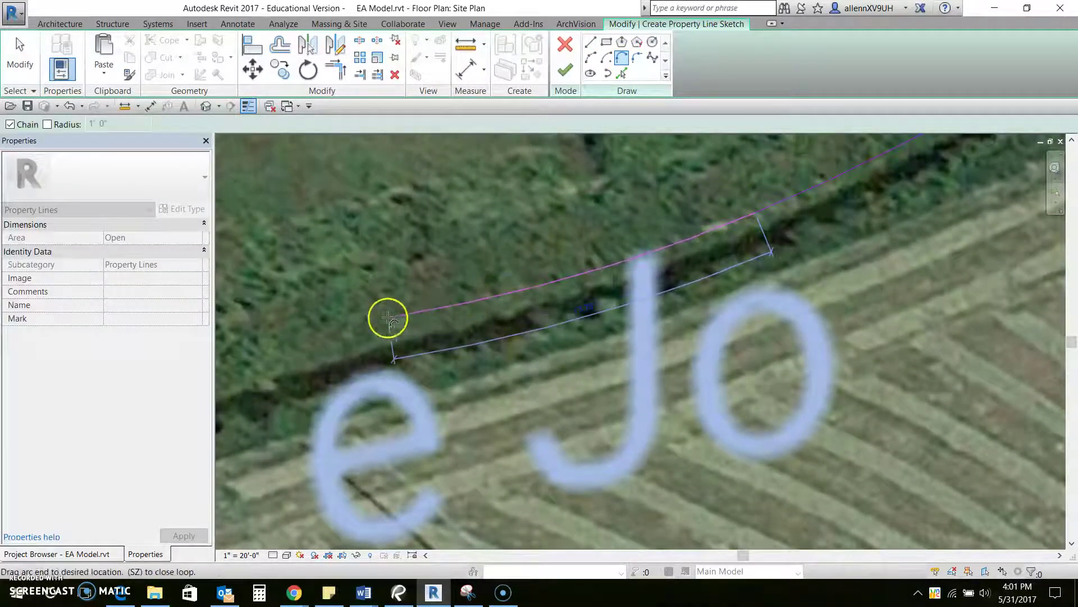
pyautogui.moveTo(388, 319); pyautogui.dragTo(513, 279, button='middle')
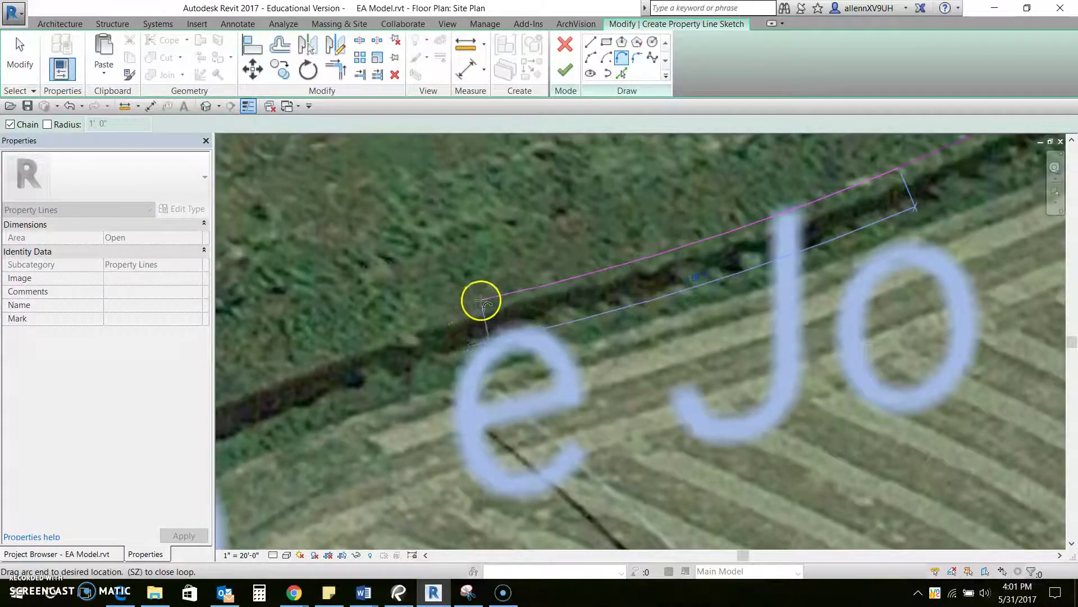
# Chain further tangent arcs along the creek bank as far as the property's southwest corner.
pyautogui.moveTo(392, 300); pyautogui.dragTo(686, 151, button='middle')
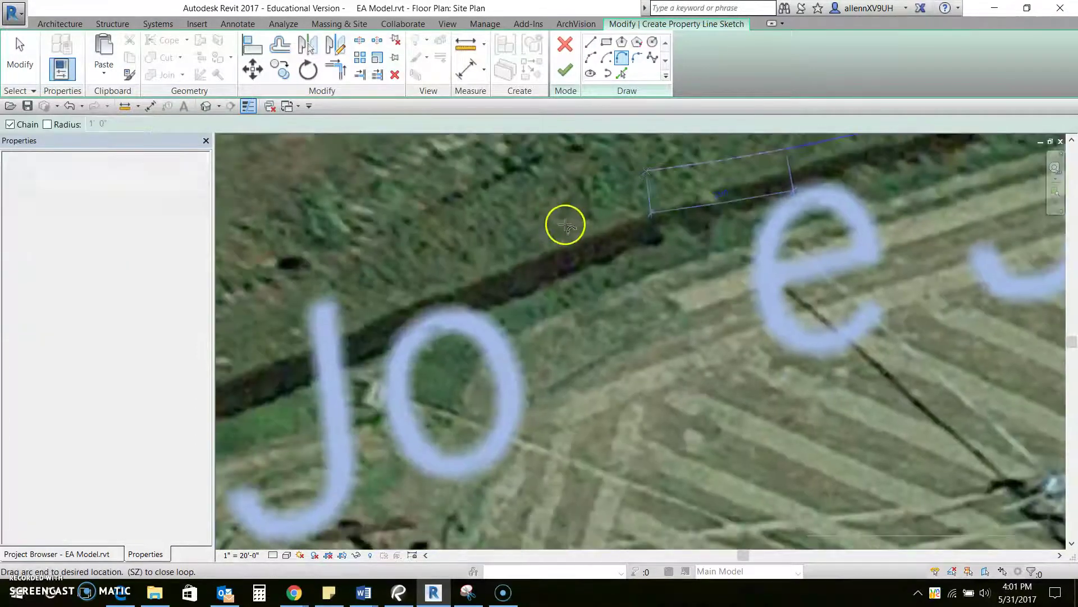
pyautogui.scroll(-1, 561, 227)
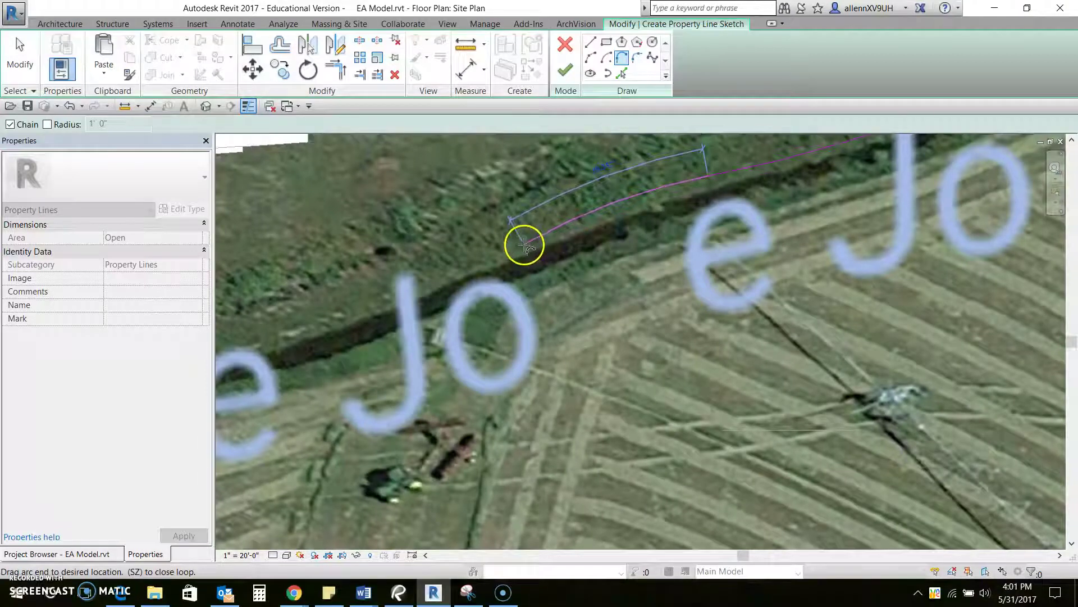
pyautogui.moveTo(447, 277); pyautogui.dragTo(604, 229, button='middle')
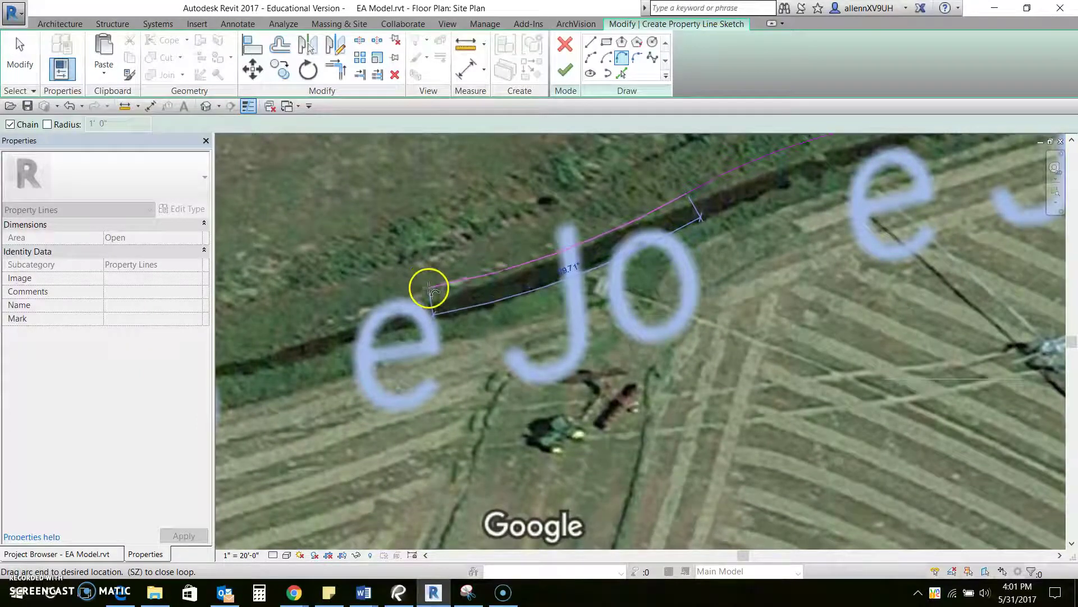
pyautogui.moveTo(373, 305); pyautogui.dragTo(661, 244, button='middle')
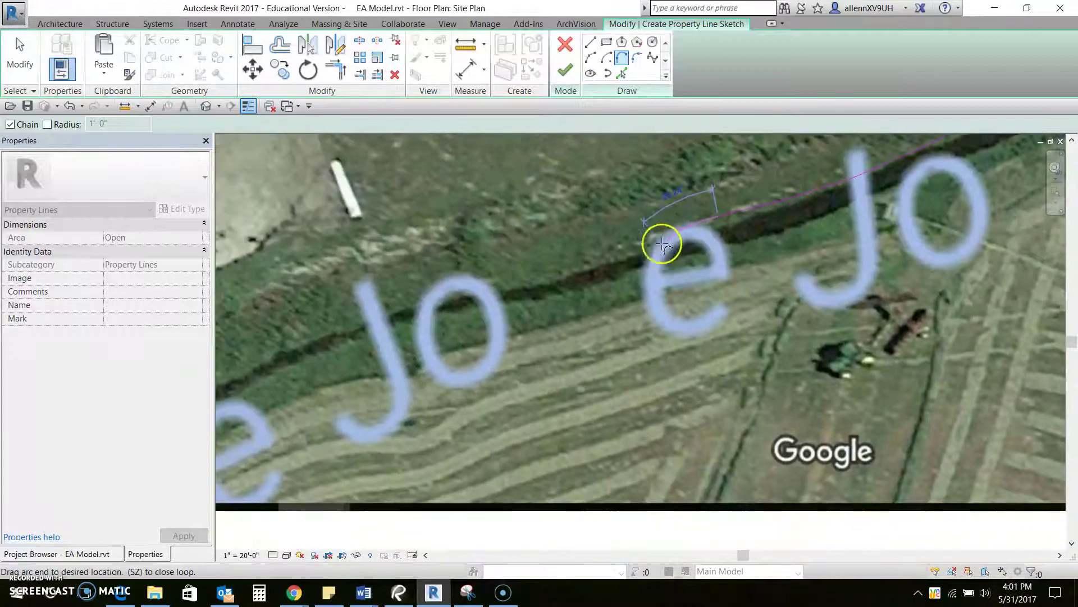
pyautogui.scroll(2, 657, 243)
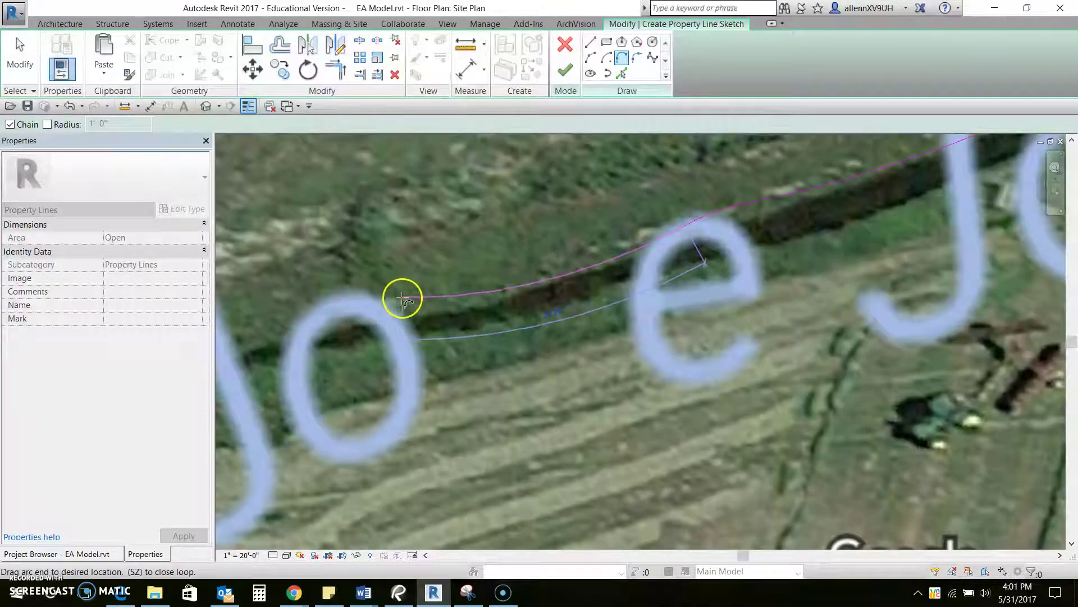
pyautogui.scroll(-2, 597, 258)
pyautogui.moveTo(530, 279); pyautogui.dragTo(597, 265, button='middle')
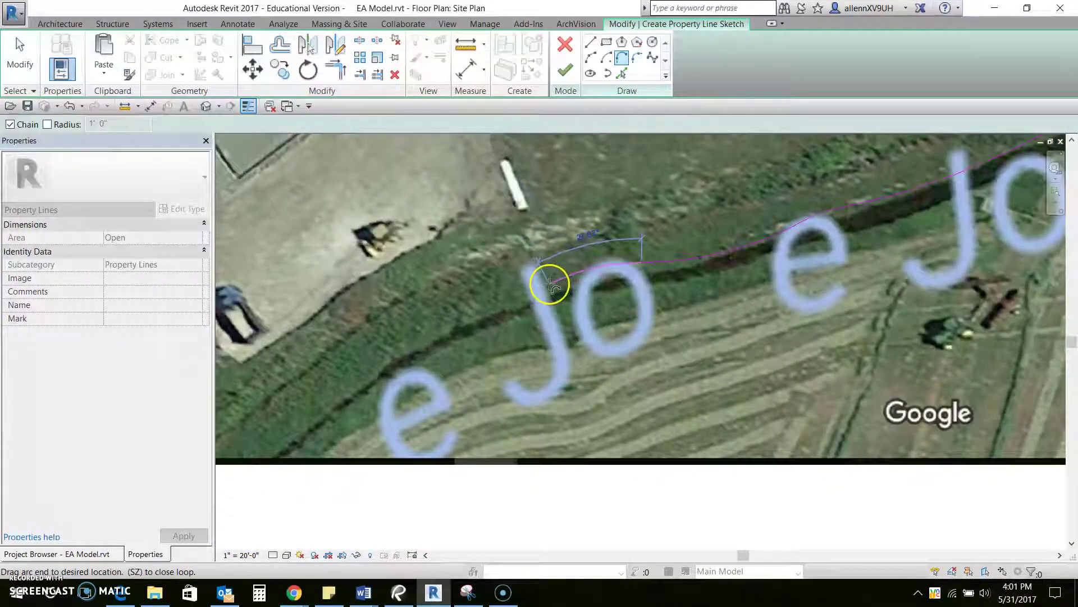
# Close the boundary with a straight west line about 200'-3" long, from the creek to the road line's start by the driveway.
pyautogui.click(592, 43)
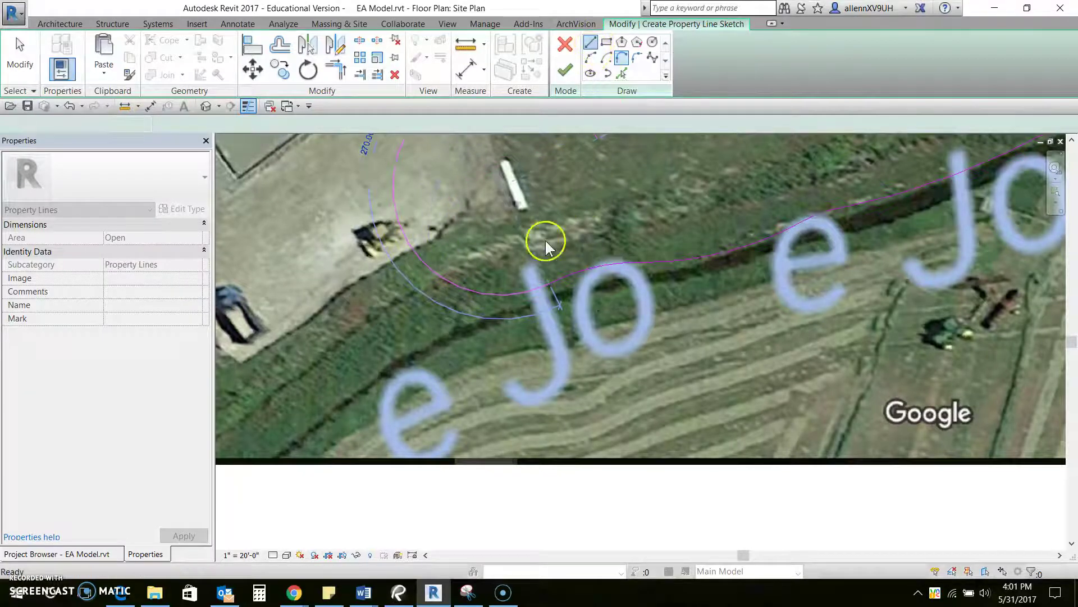
pyautogui.moveTo(546, 245); pyautogui.dragTo(520, 418, button='middle')
pyautogui.moveTo(505, 291); pyautogui.dragTo(504, 339, button='middle')
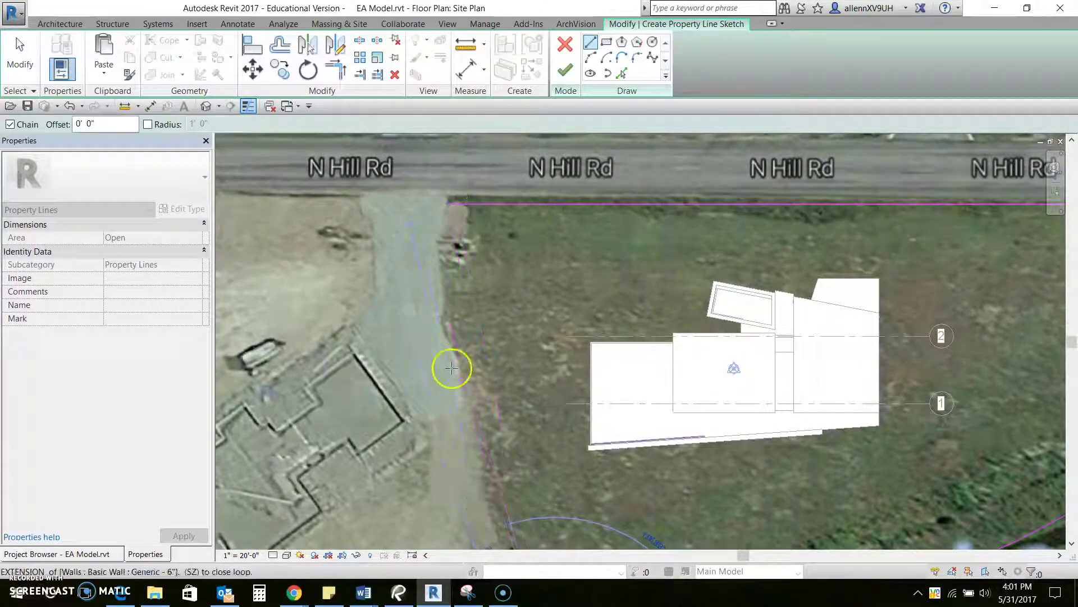
pyautogui.click(448, 209)
pyautogui.scroll(-5, 424, 214)
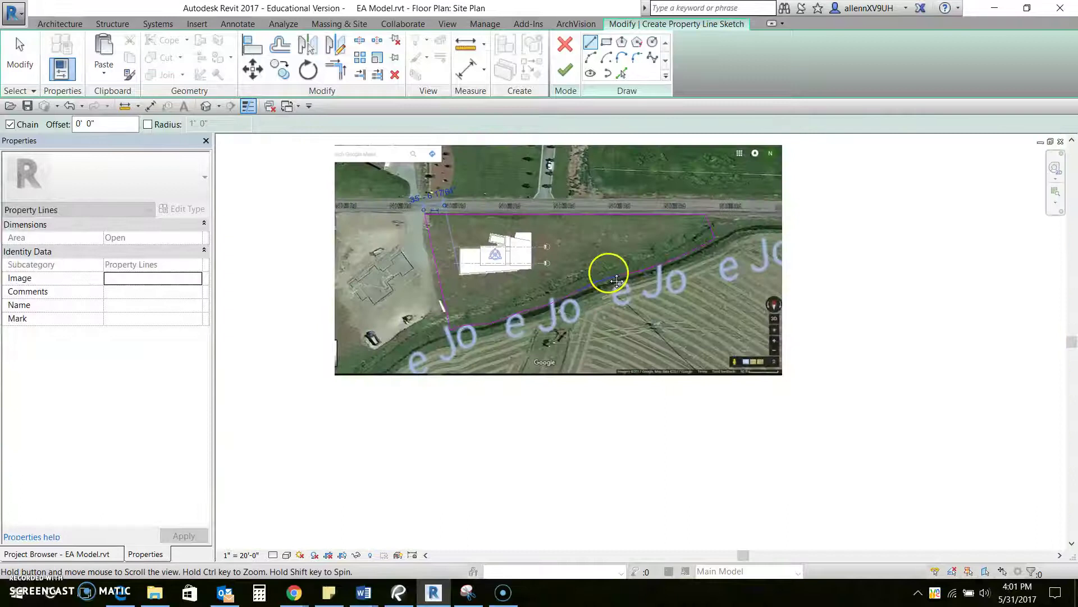
pyautogui.scroll(2, 570, 269)
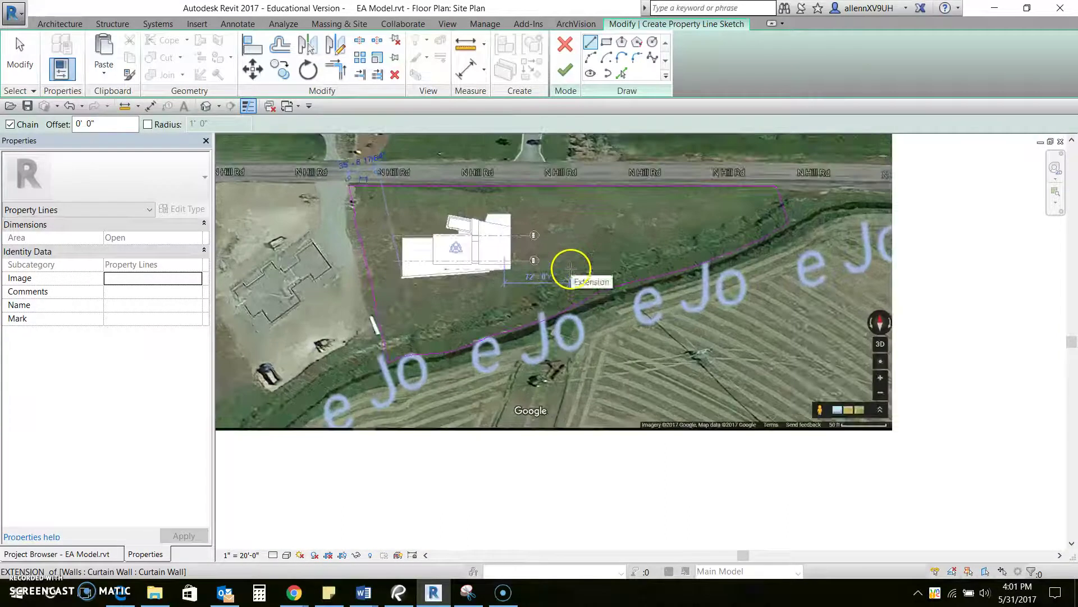
# Finish the property line sketch and keep the closed boundary.
pyautogui.press('Escape')
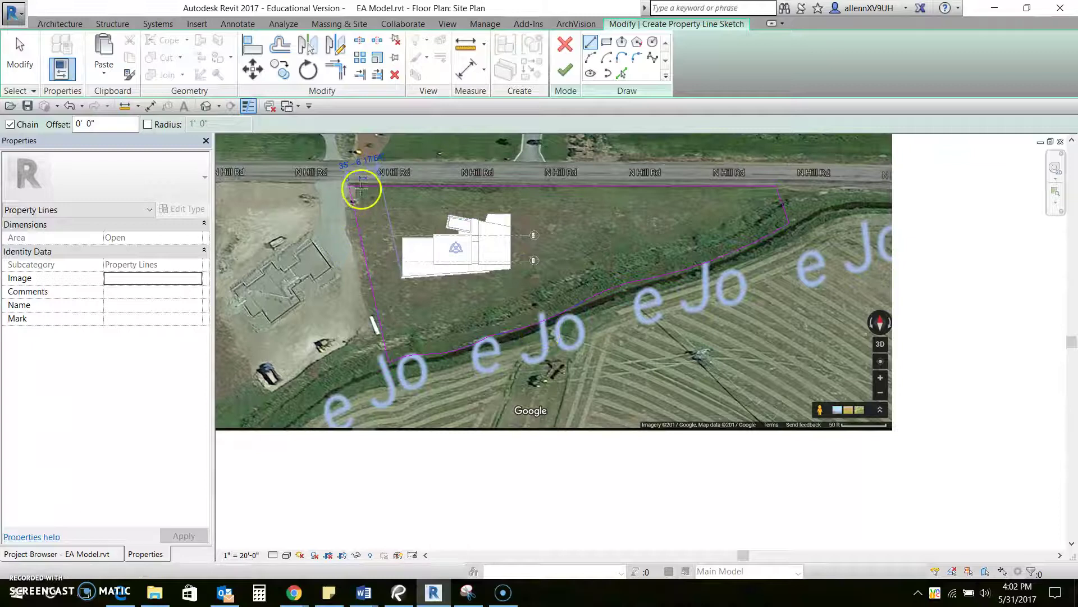
pyautogui.click(563, 72)
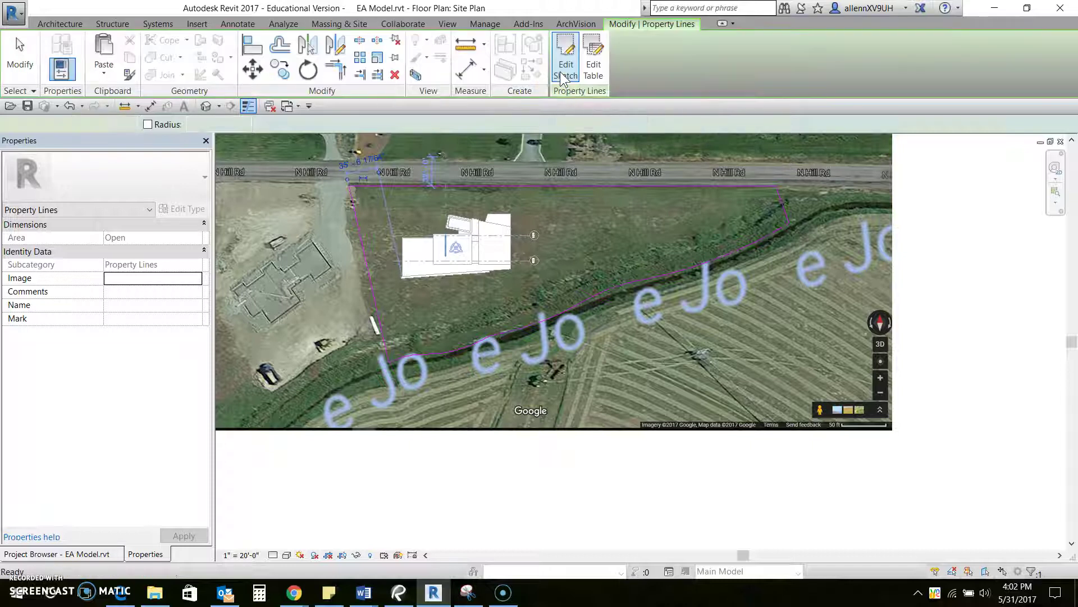
pyautogui.scroll(-4, 415, 289)
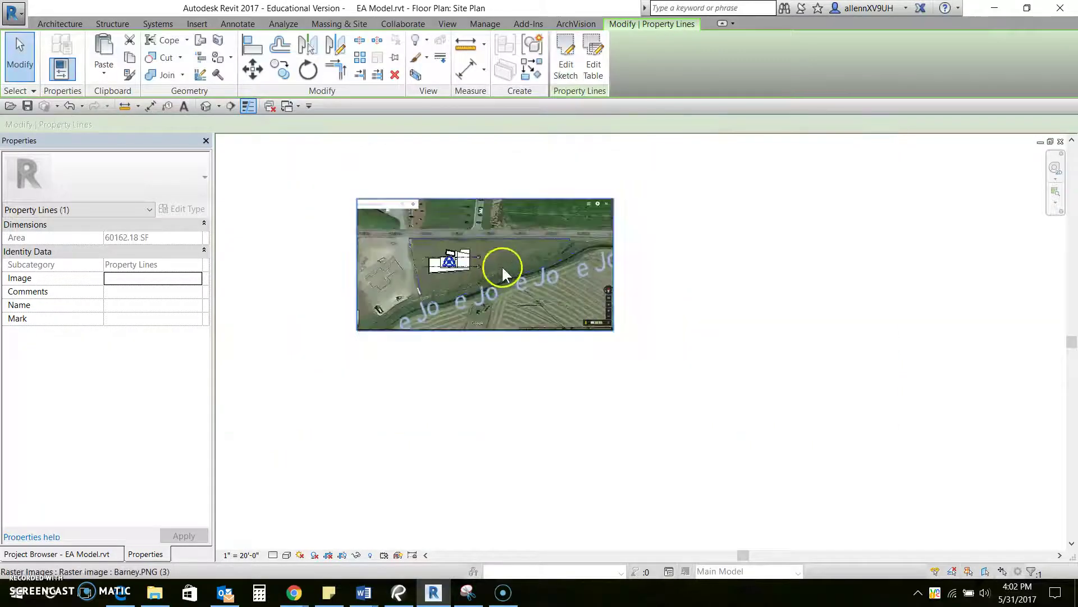
# Move the Barney.PNG satellite image east, clear of the building and the property line.
pyautogui.click(520, 258)
pyautogui.moveTo(521, 229); pyautogui.dragTo(889, 228)
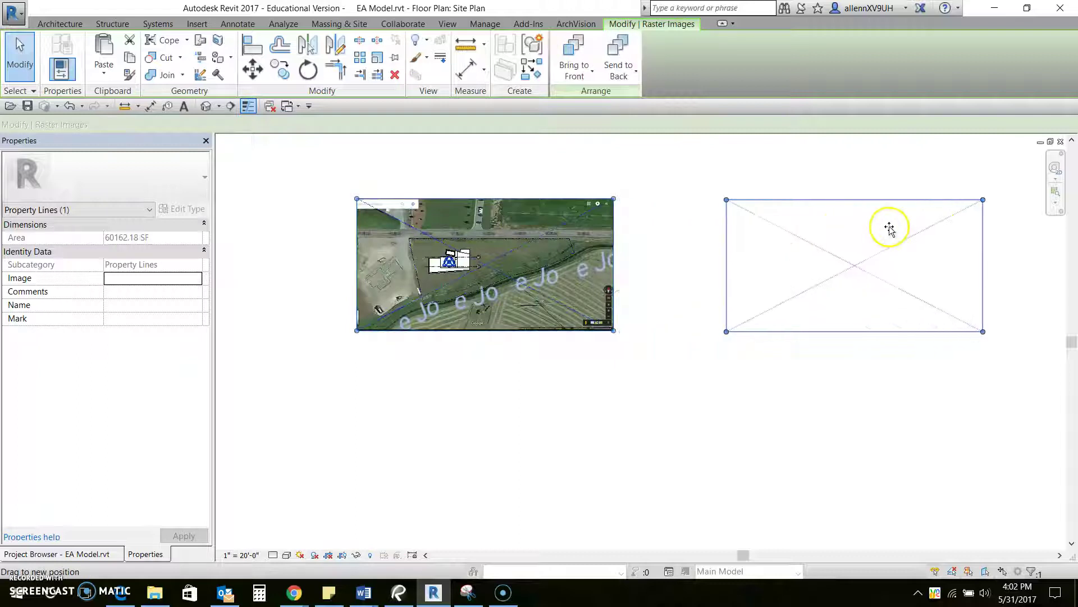
pyautogui.press('Escape')
pyautogui.scroll(3, 472, 282)
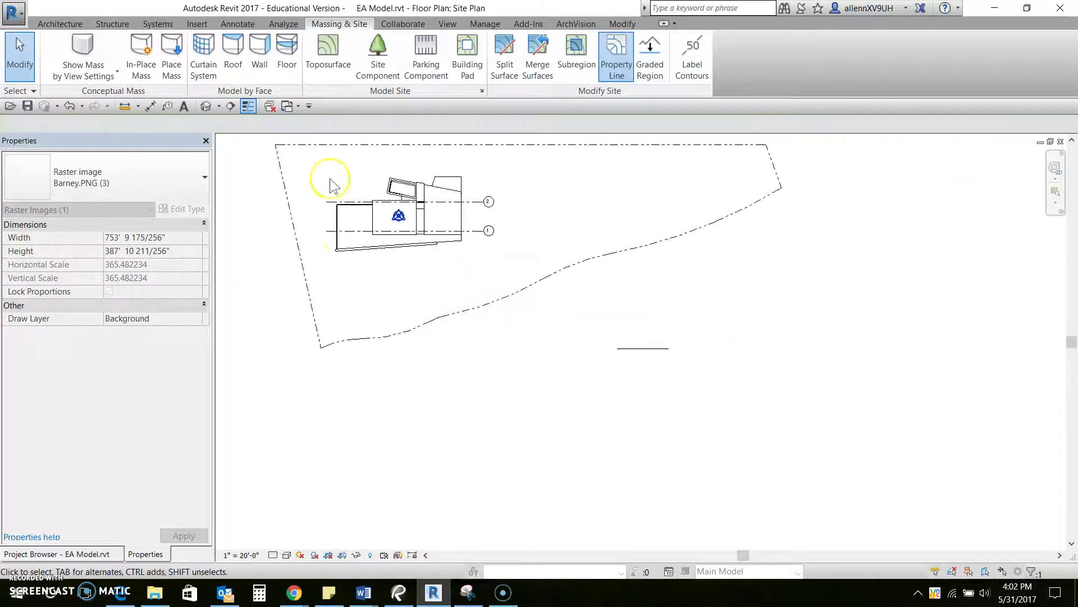
pyautogui.moveTo(727, 270); pyautogui.dragTo(773, 296, button='middle')
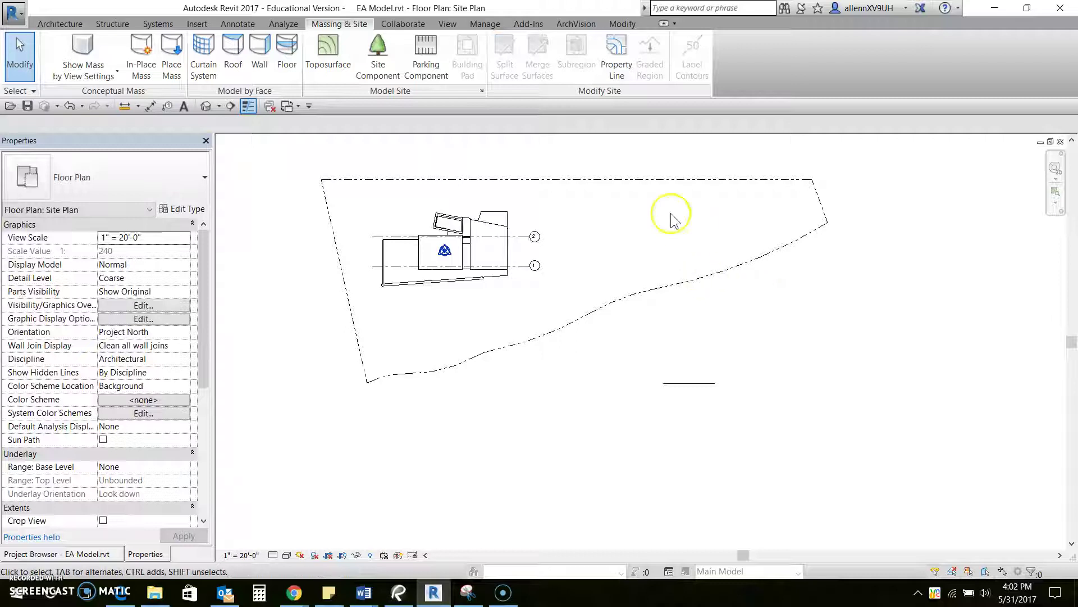
# Convert the sketched property line to a table-based property line and accept its deed data.
pyautogui.click(664, 181)
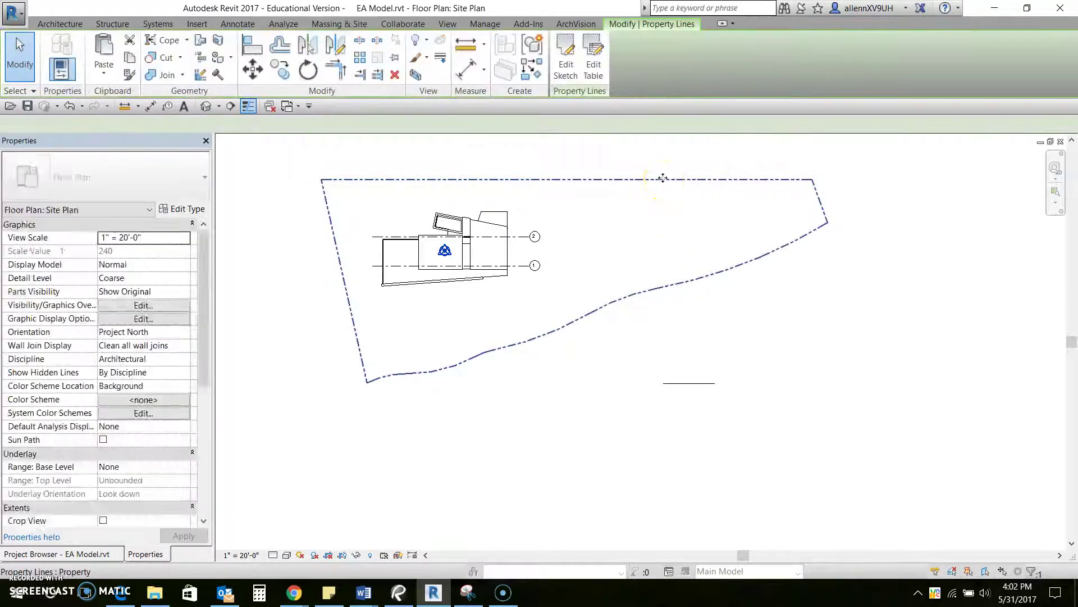
pyautogui.click(594, 70)
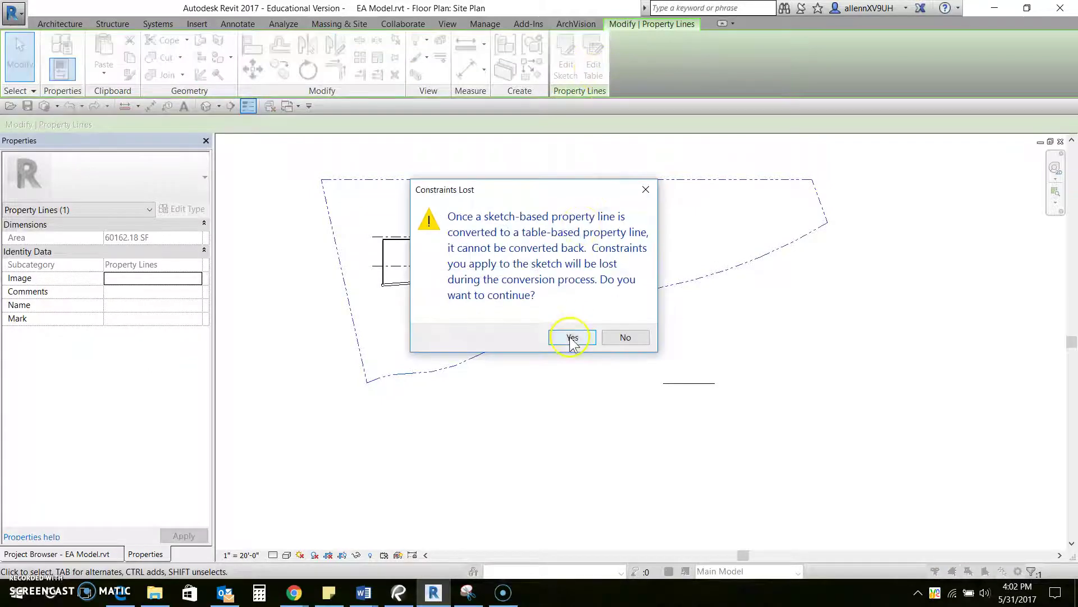
pyautogui.click(571, 337)
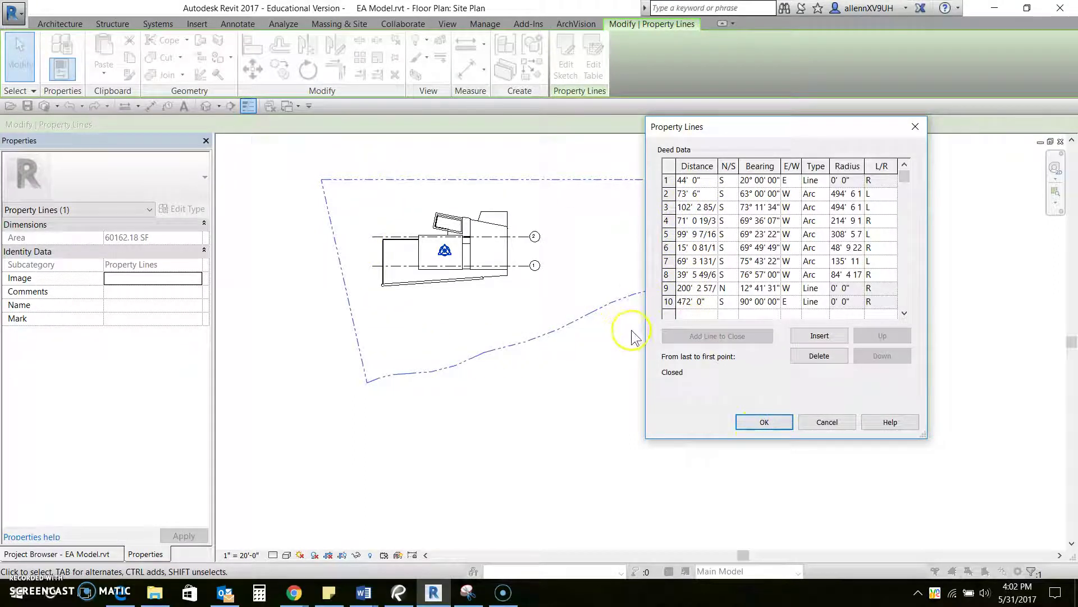
pyautogui.click(764, 422)
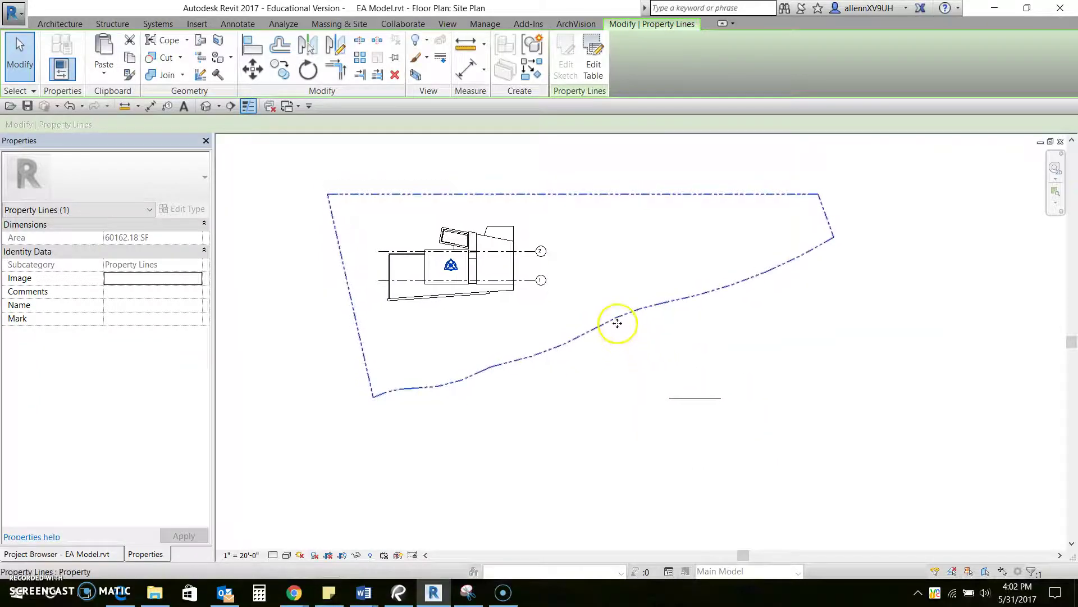
# Shift the property line slightly northwest around the building and deselect it.
pyautogui.moveTo(617, 322)
pyautogui.mouseDown()
pyautogui.moveTo(542, 315)
pyautogui.moveTo(456, 385)
pyautogui.moveTo(764, 326)
pyautogui.moveTo(591, 294)
pyautogui.moveTo(578, 354)
pyautogui.moveTo(589, 313)
pyautogui.moveTo(601, 319)
pyautogui.mouseUp()
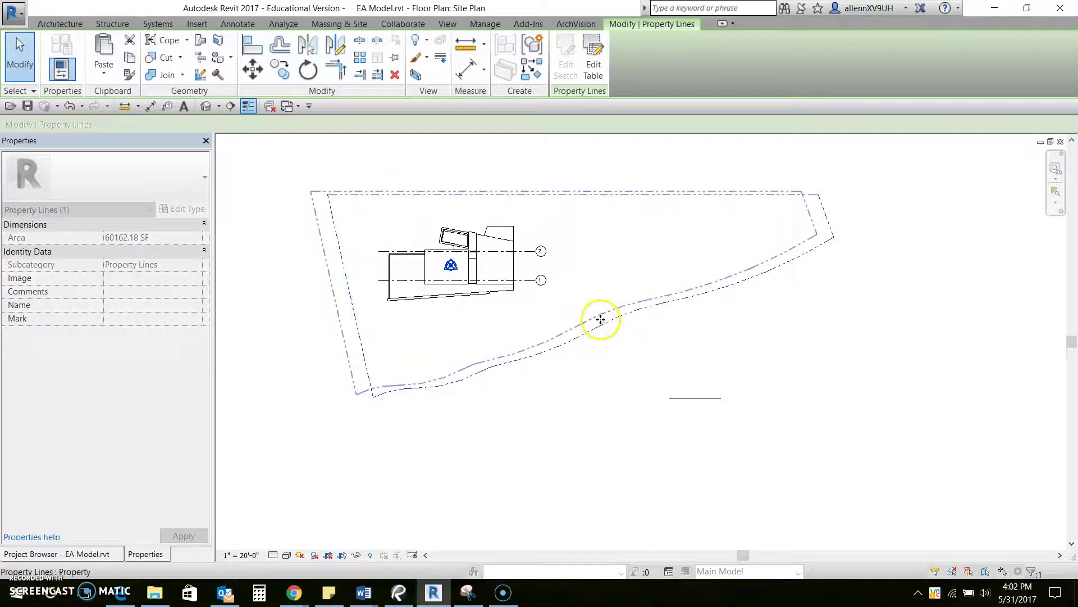
pyautogui.scroll(3, 601, 345)
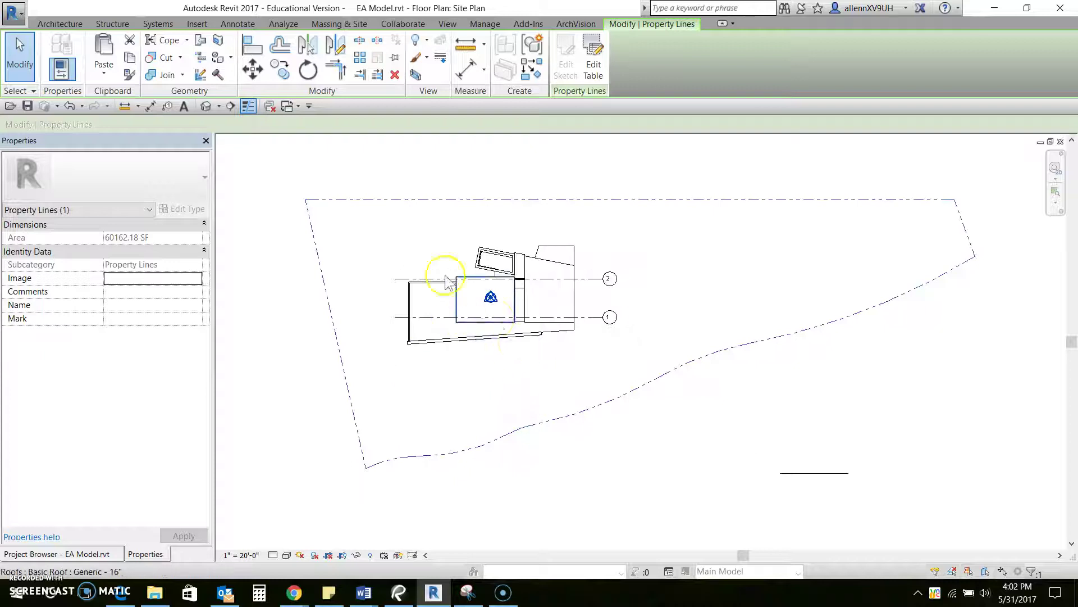
pyautogui.moveTo(534, 413)
pyautogui.mouseDown(button='middle')
pyautogui.moveTo(542, 423)
pyautogui.moveTo(538, 405)
pyautogui.mouseUp(button='middle')
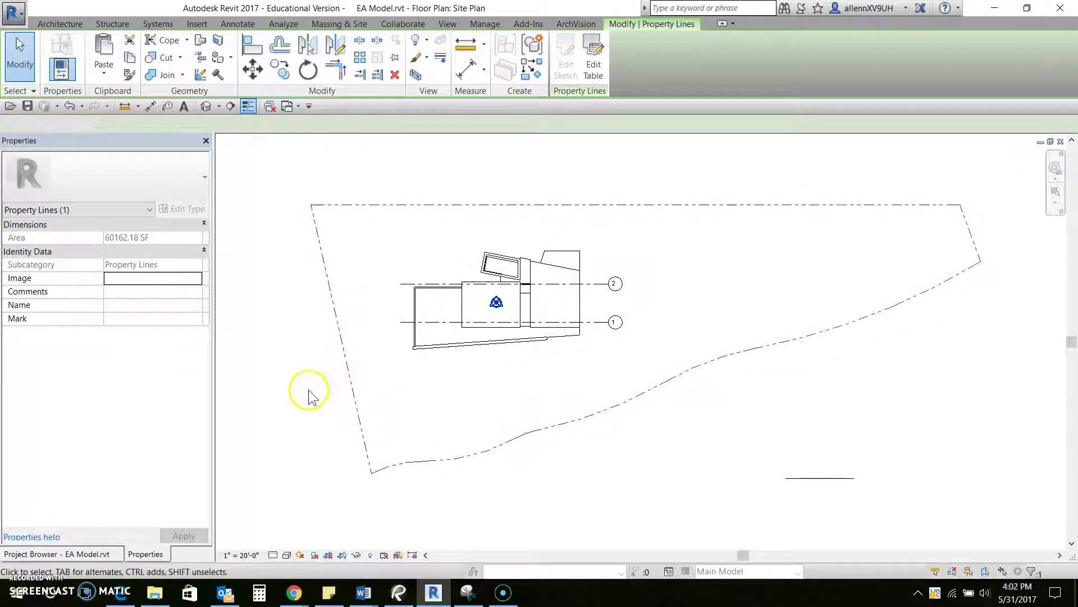
pyautogui.click(312, 373)
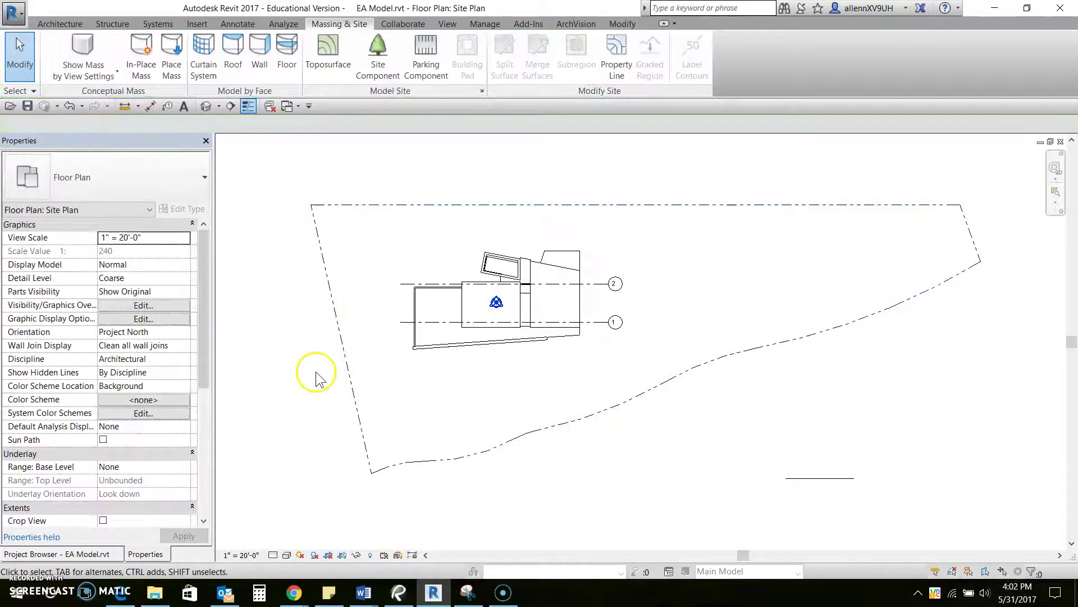
# Set the site plan view's orientation to True North.
pyautogui.click(485, 26)
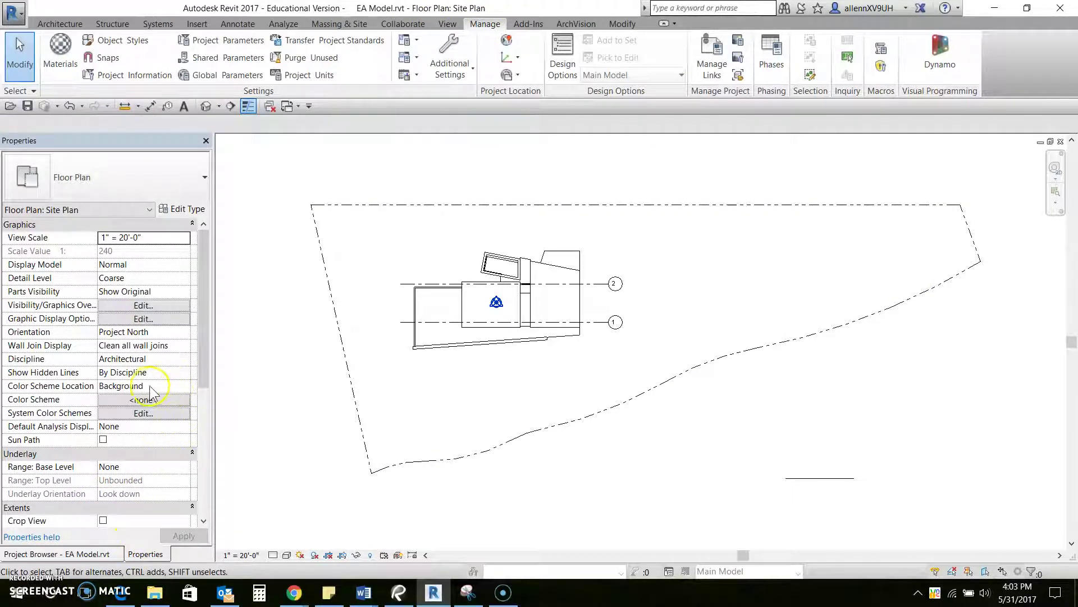
pyautogui.click(185, 332)
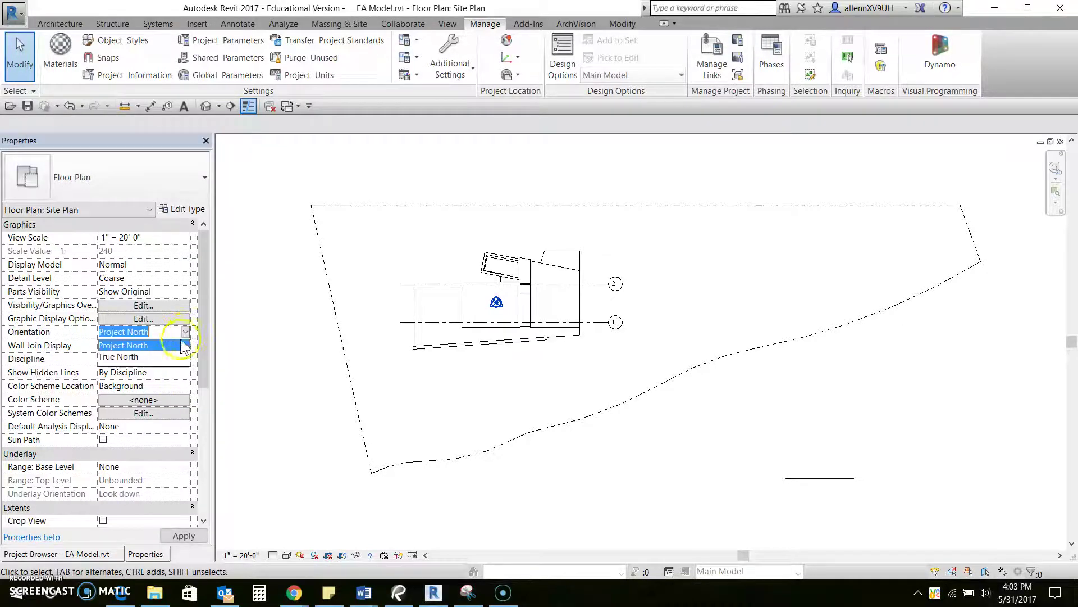
pyautogui.click(136, 357)
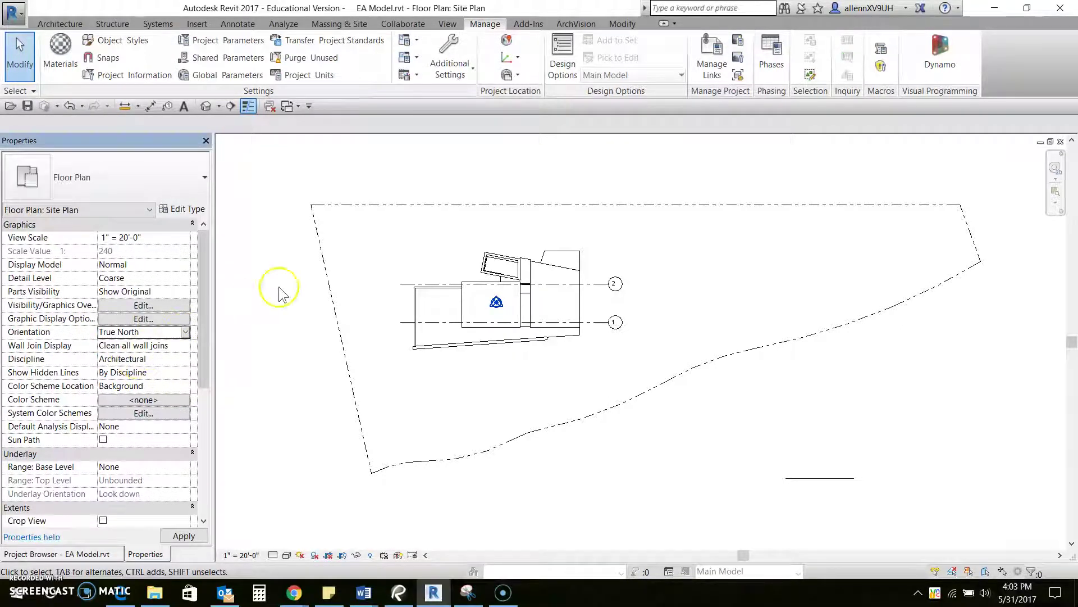
# Try to rotate true north graphically about the default centre, from vertical clockwise to a freehand end ray northeast of the building.
pyautogui.click(518, 78)
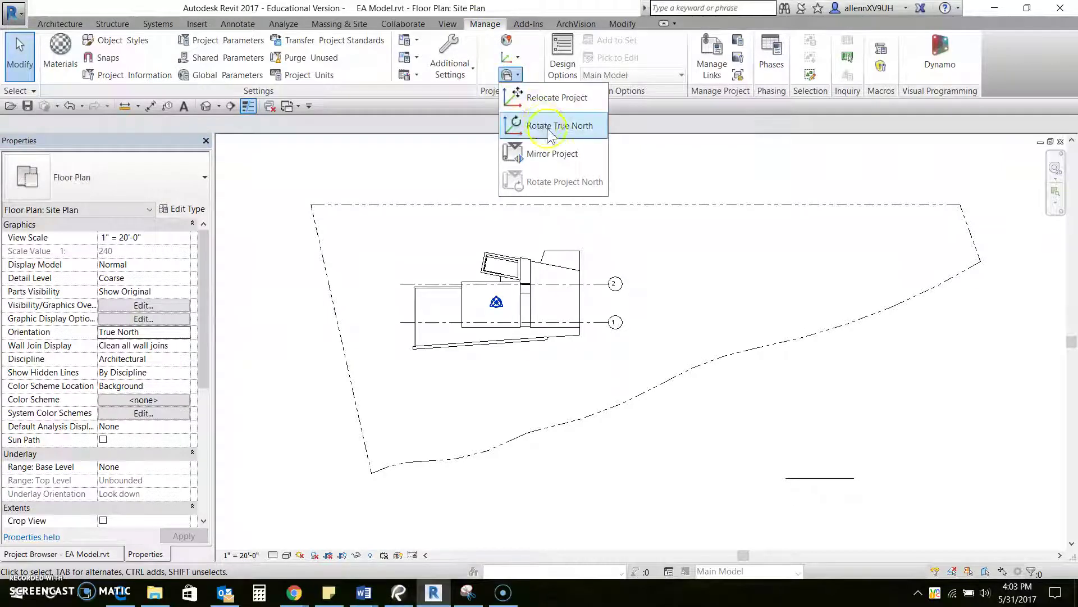
pyautogui.click(550, 126)
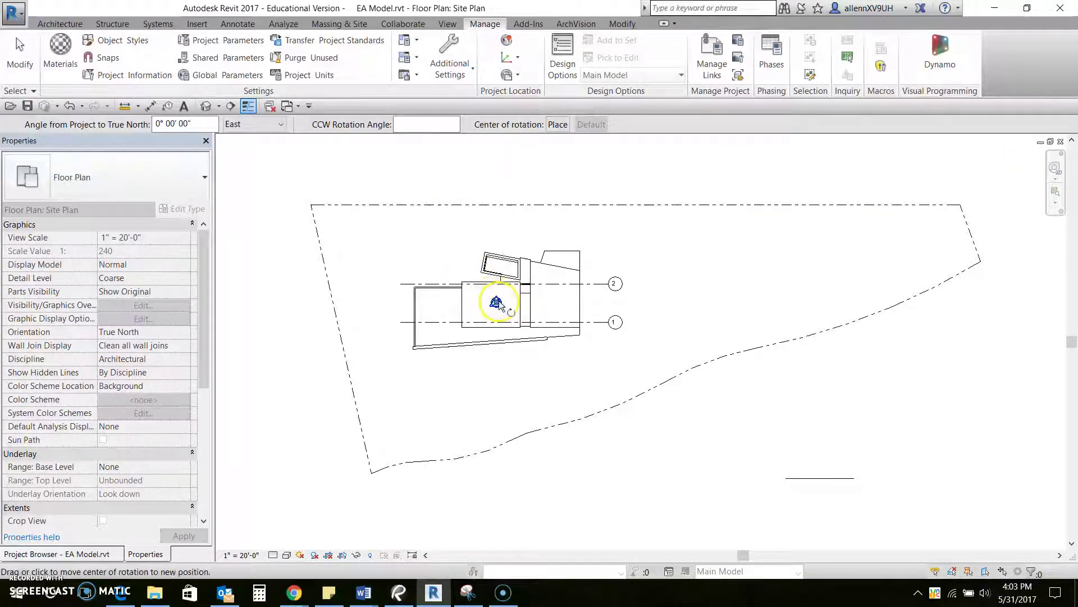
pyautogui.click(497, 162)
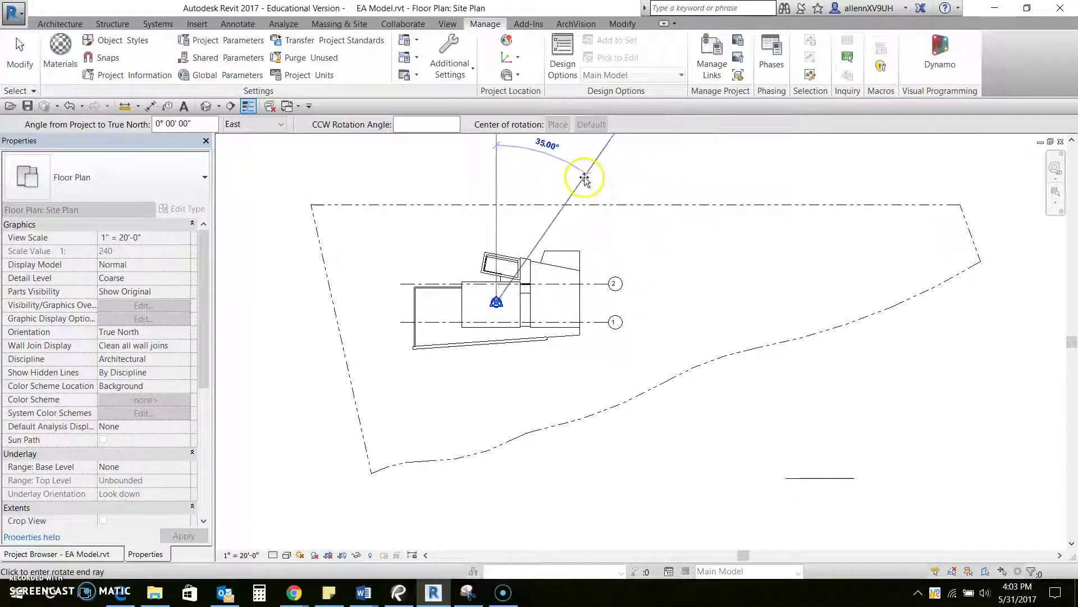
pyautogui.click(621, 194)
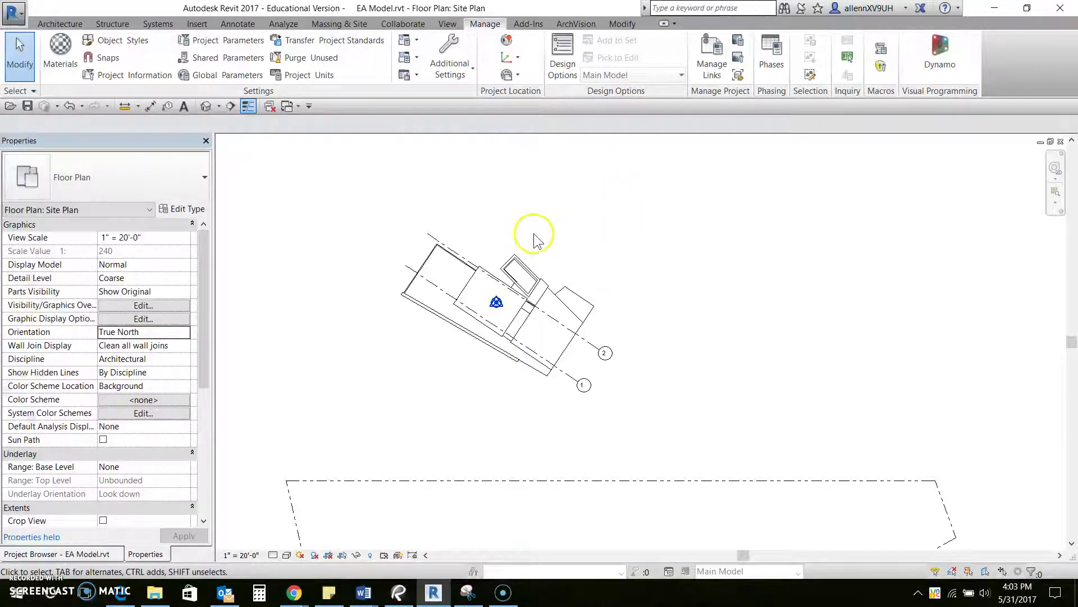
# Move the property line north so that it encloses the rotated building, and deselect it.
pyautogui.moveTo(639, 306); pyautogui.dragTo(620, 249, button='middle')
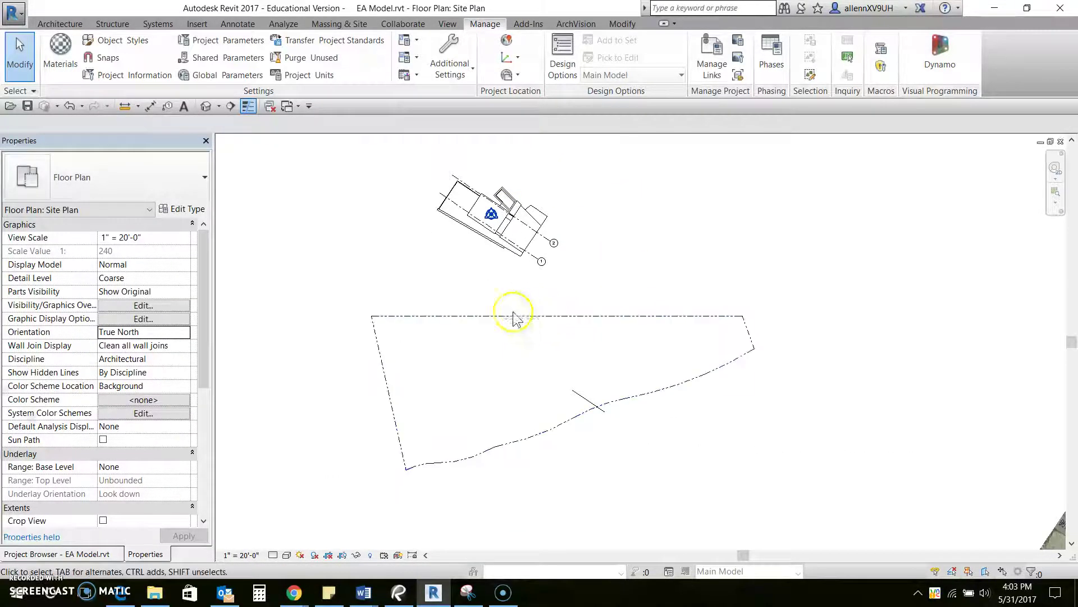
pyautogui.moveTo(543, 318); pyautogui.dragTo(548, 164)
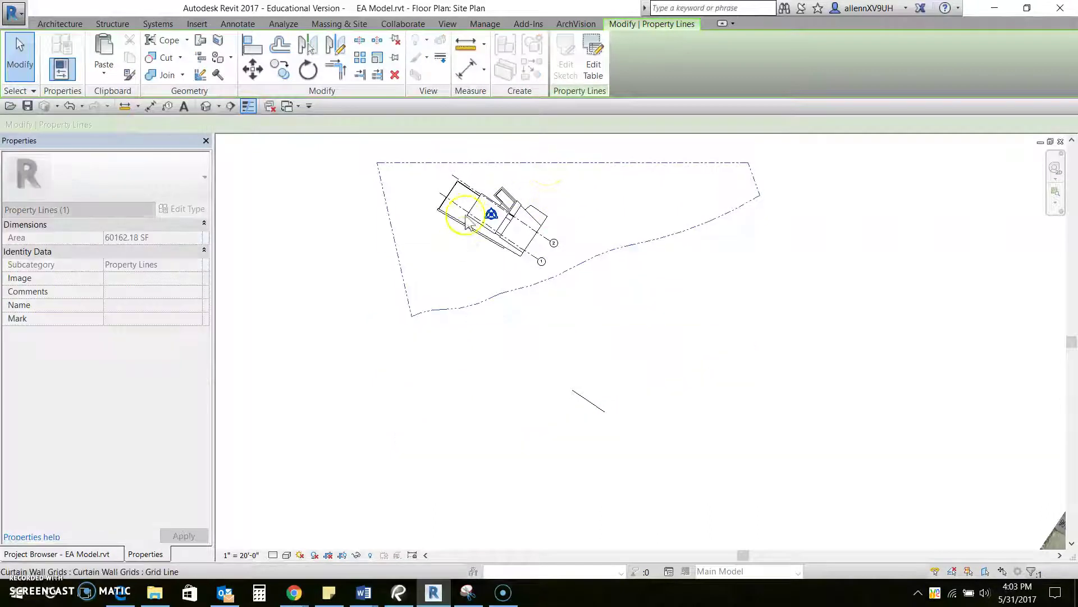
pyautogui.click(526, 380)
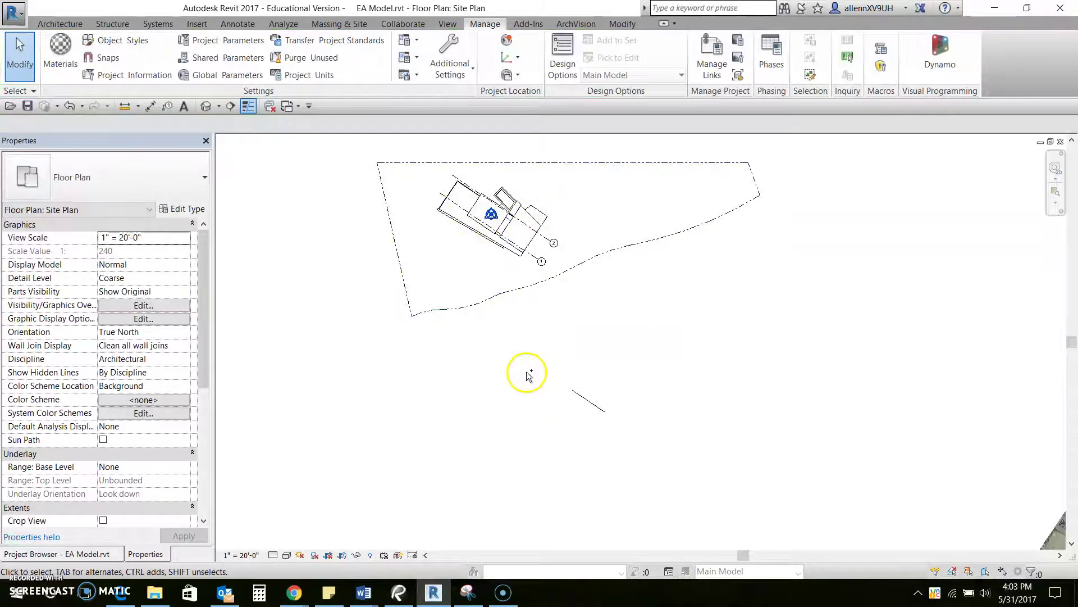
# Undo the property line move and the true north rotation.
pyautogui.hotkey('ctrl', 'z')
pyautogui.hotkey('ctrl', 'z')
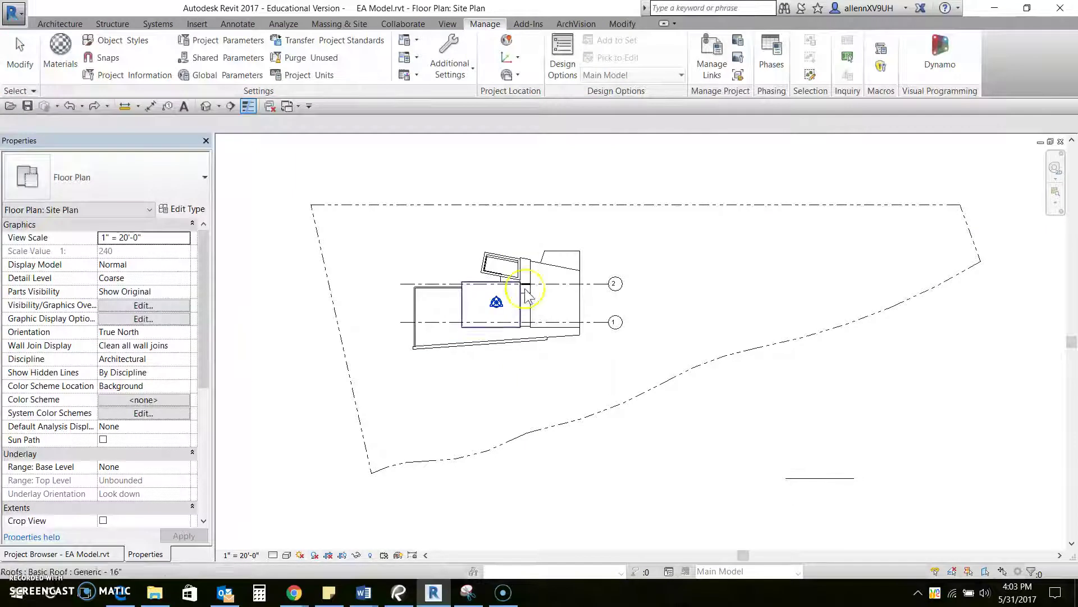
# Rotate true north with a counterclockwise rotation angle of -25 degrees about the default centre.
pyautogui.click(512, 74)
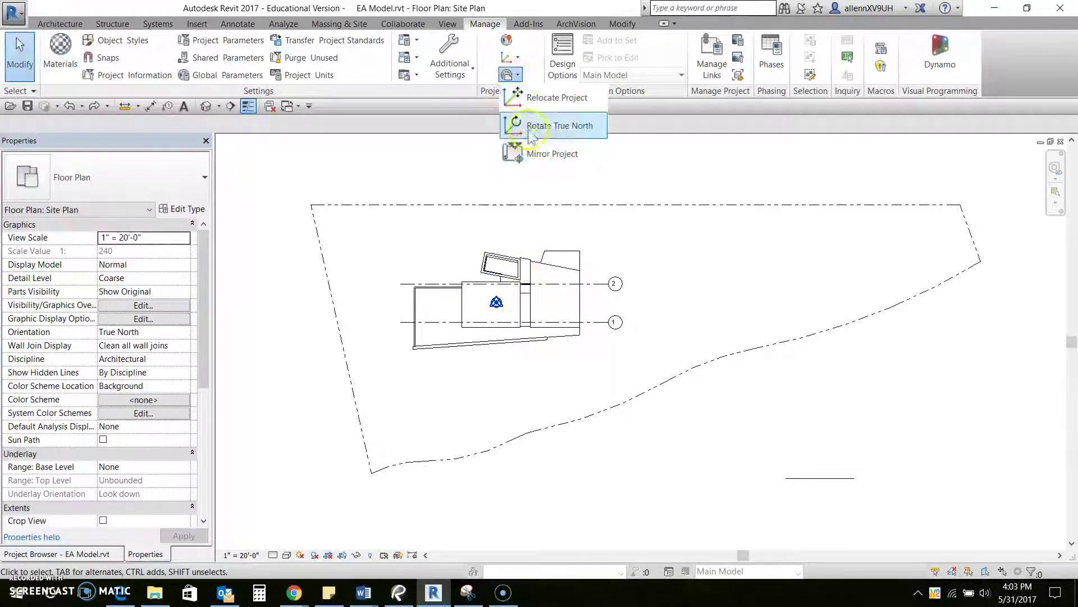
pyautogui.click(549, 126)
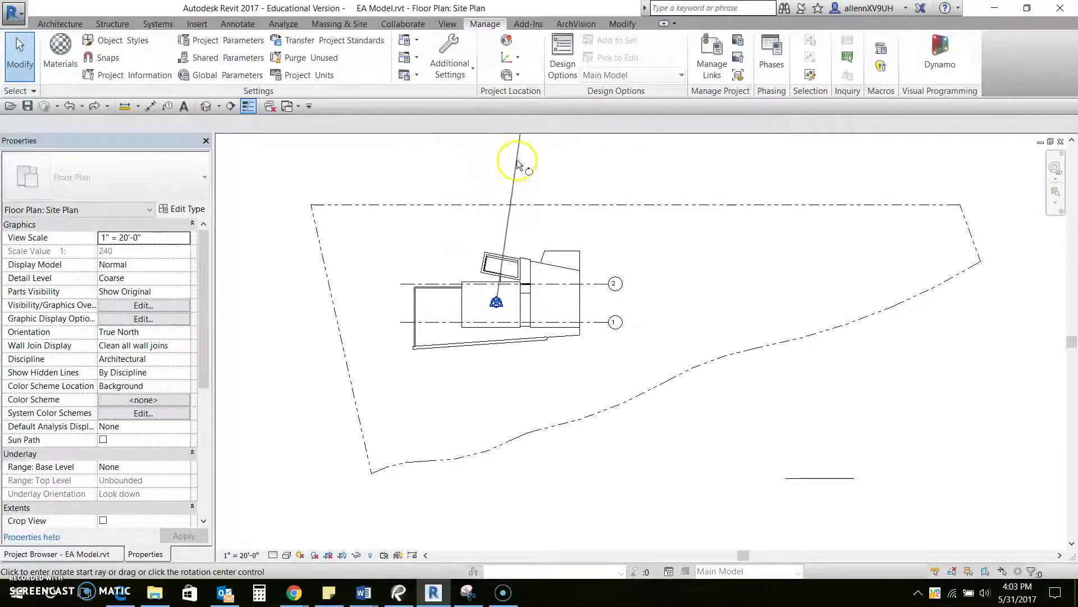
pyautogui.moveTo(544, 176); pyautogui.dragTo(534, 236, button='middle')
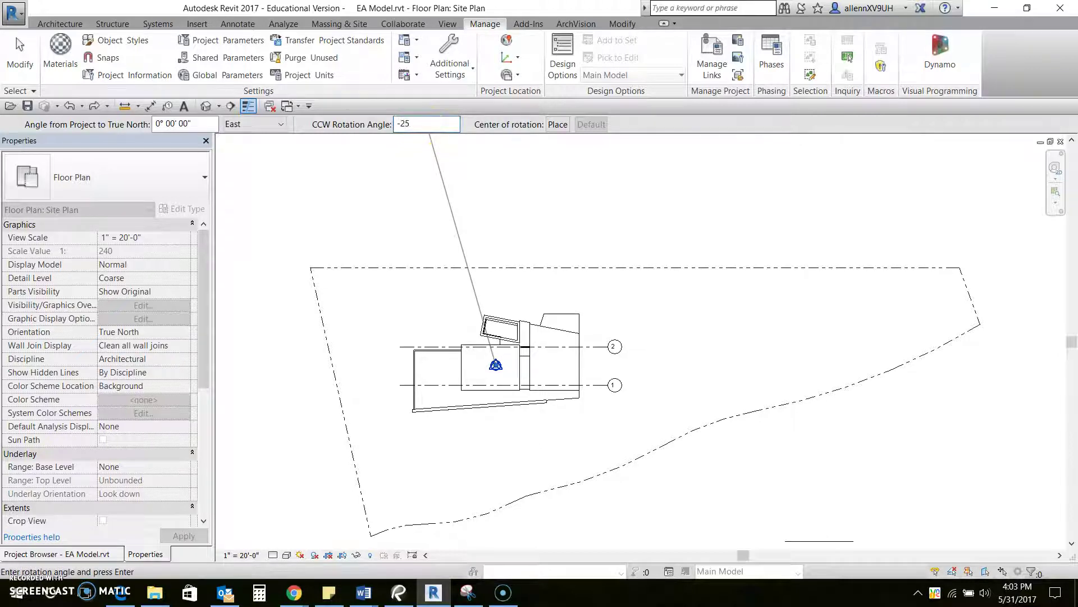
pyautogui.click(546, 219)
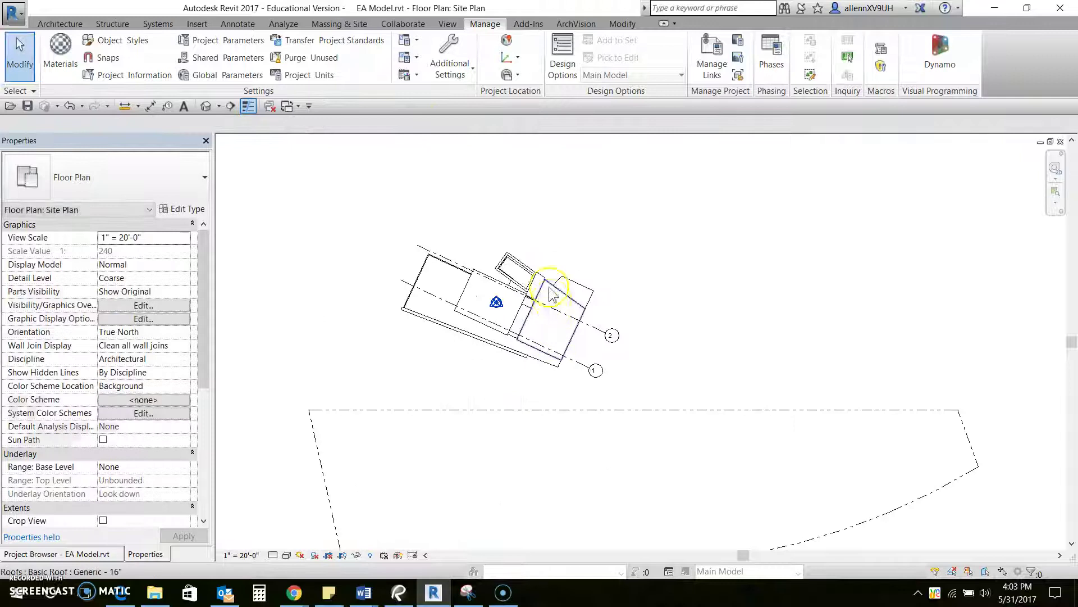
# Move the property line north so that it surrounds the building at its -25 degree rotation.
pyautogui.moveTo(632, 387); pyautogui.dragTo(640, 224)
pyautogui.click(628, 209)
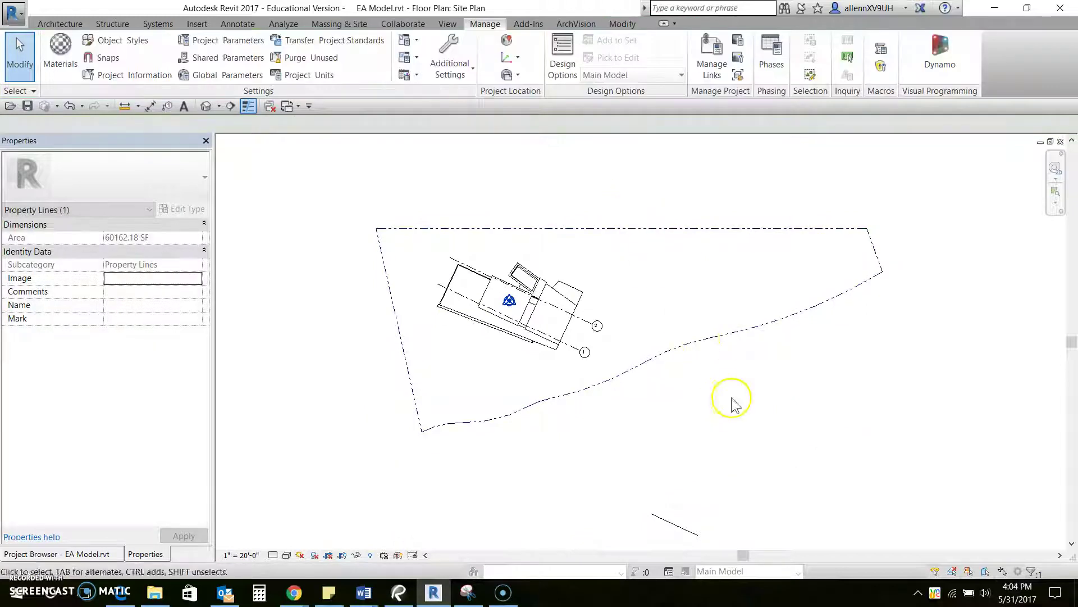